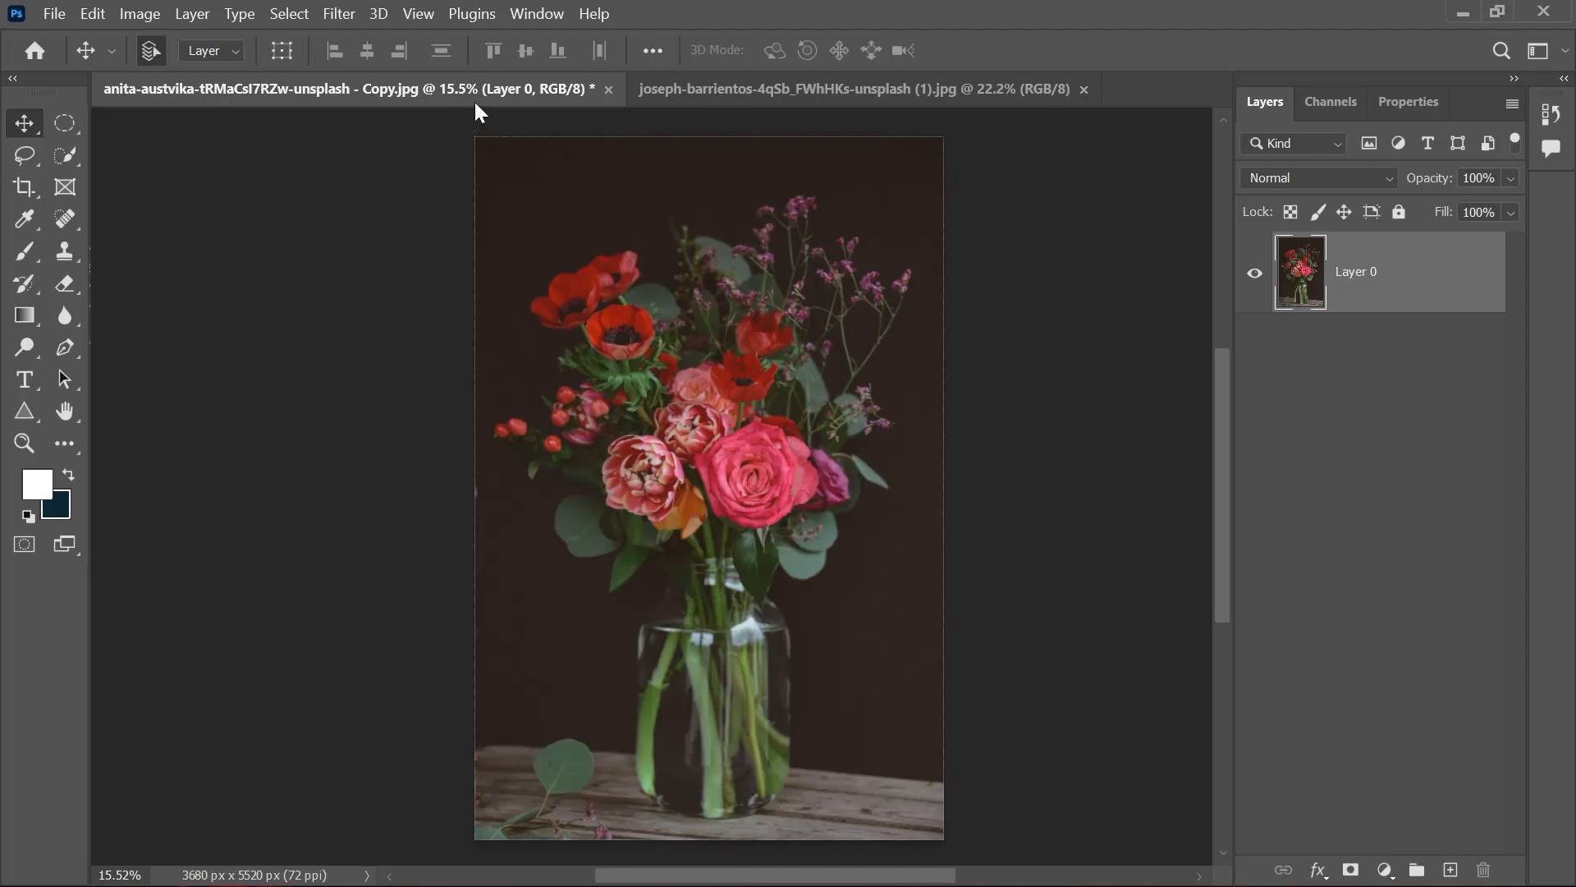
# Step: View the two open photos in turn and return to the flower bouquet image
pyautogui.click(707, 90)
pyautogui.click(445, 96)
pyautogui.click(770, 96)
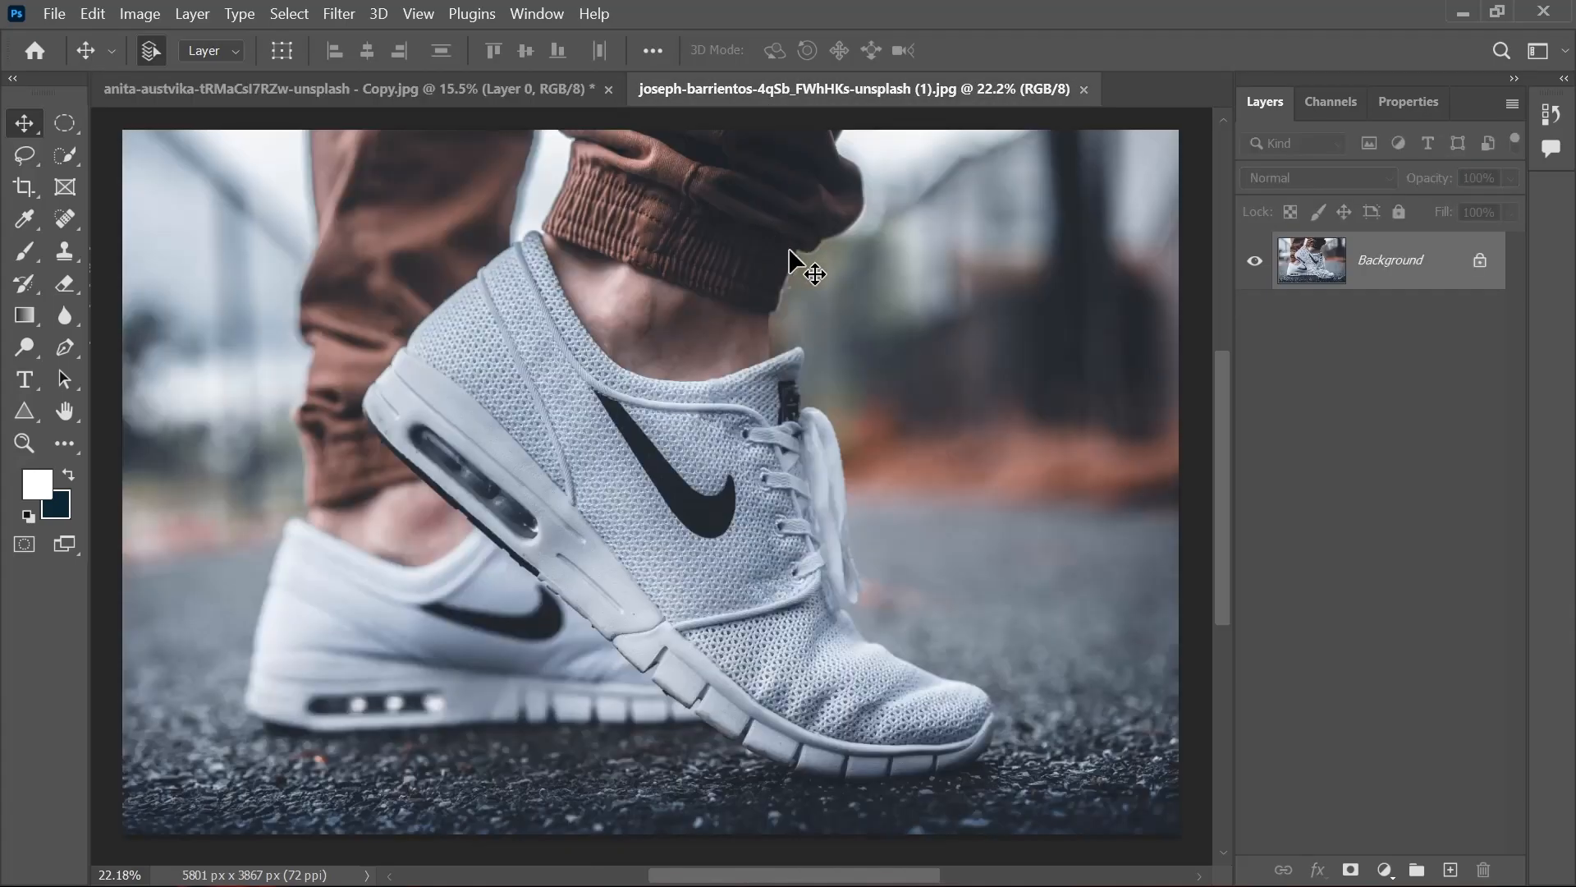
pyautogui.click(460, 96)
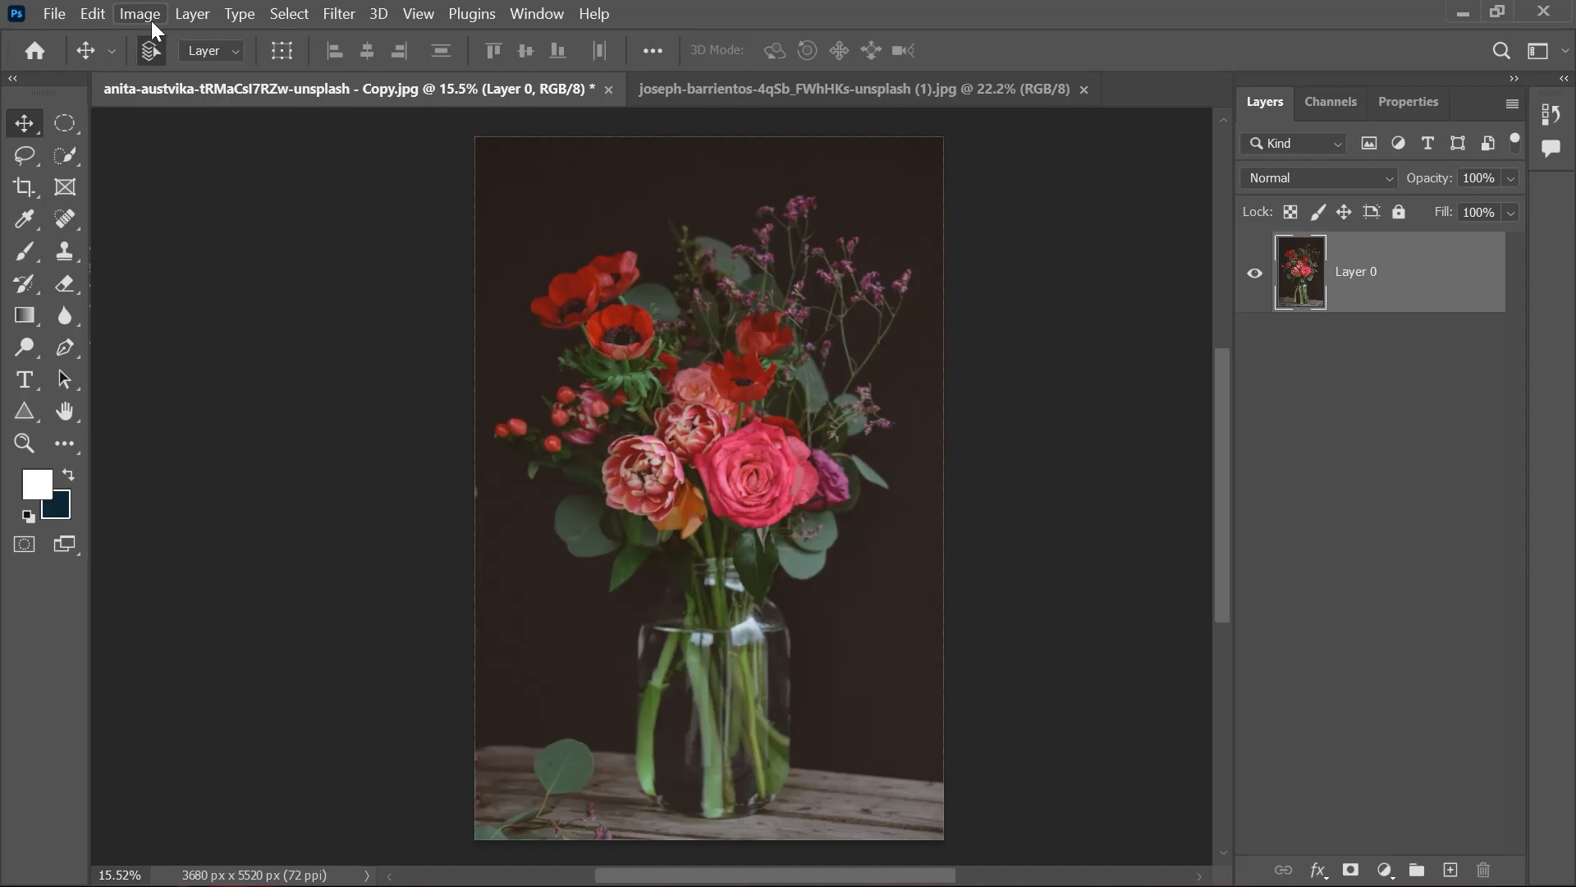
pyautogui.click(151, 21)
pyautogui.moveTo(349, 69)
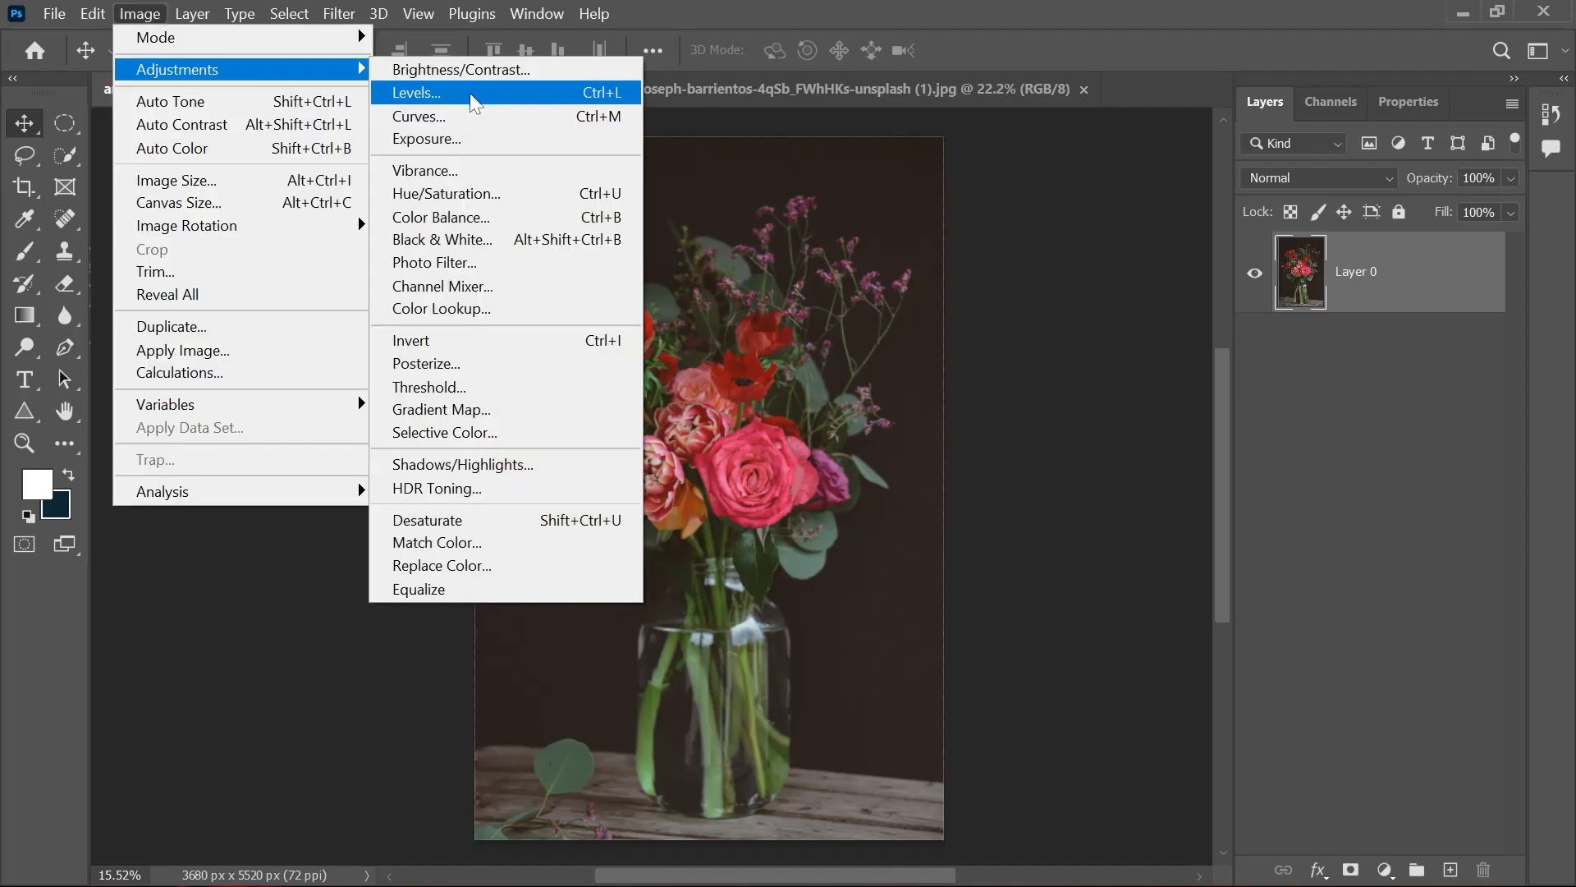
pyautogui.click(472, 96)
pyautogui.click(669, 182)
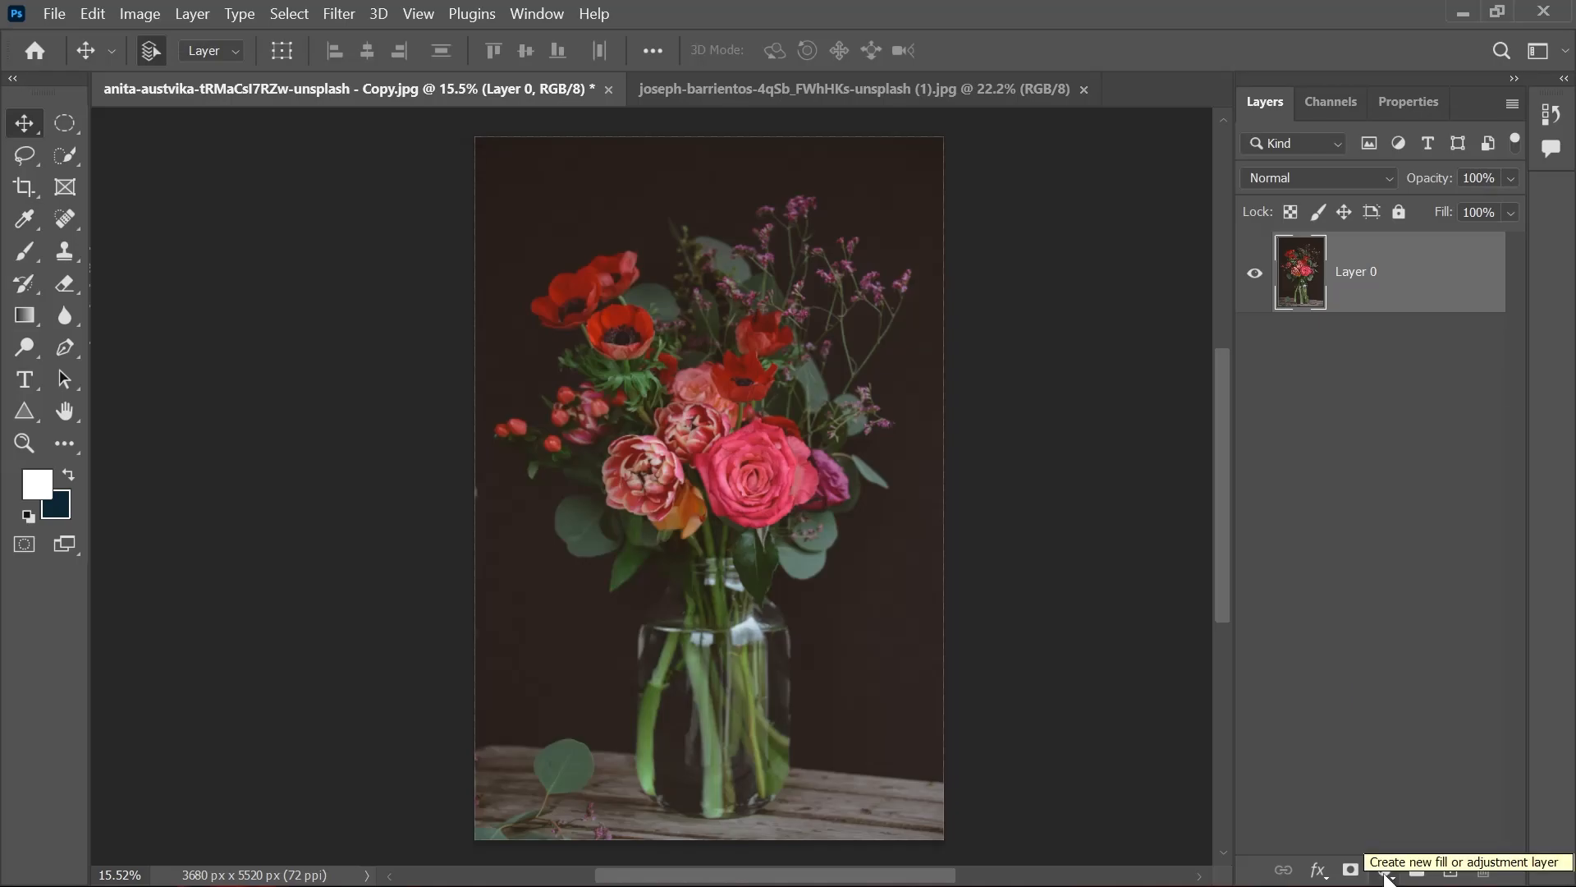
# Step: Add a Levels adjustment layer above the bouquet photo and raise its black input level to 46
pyautogui.click(1385, 872)
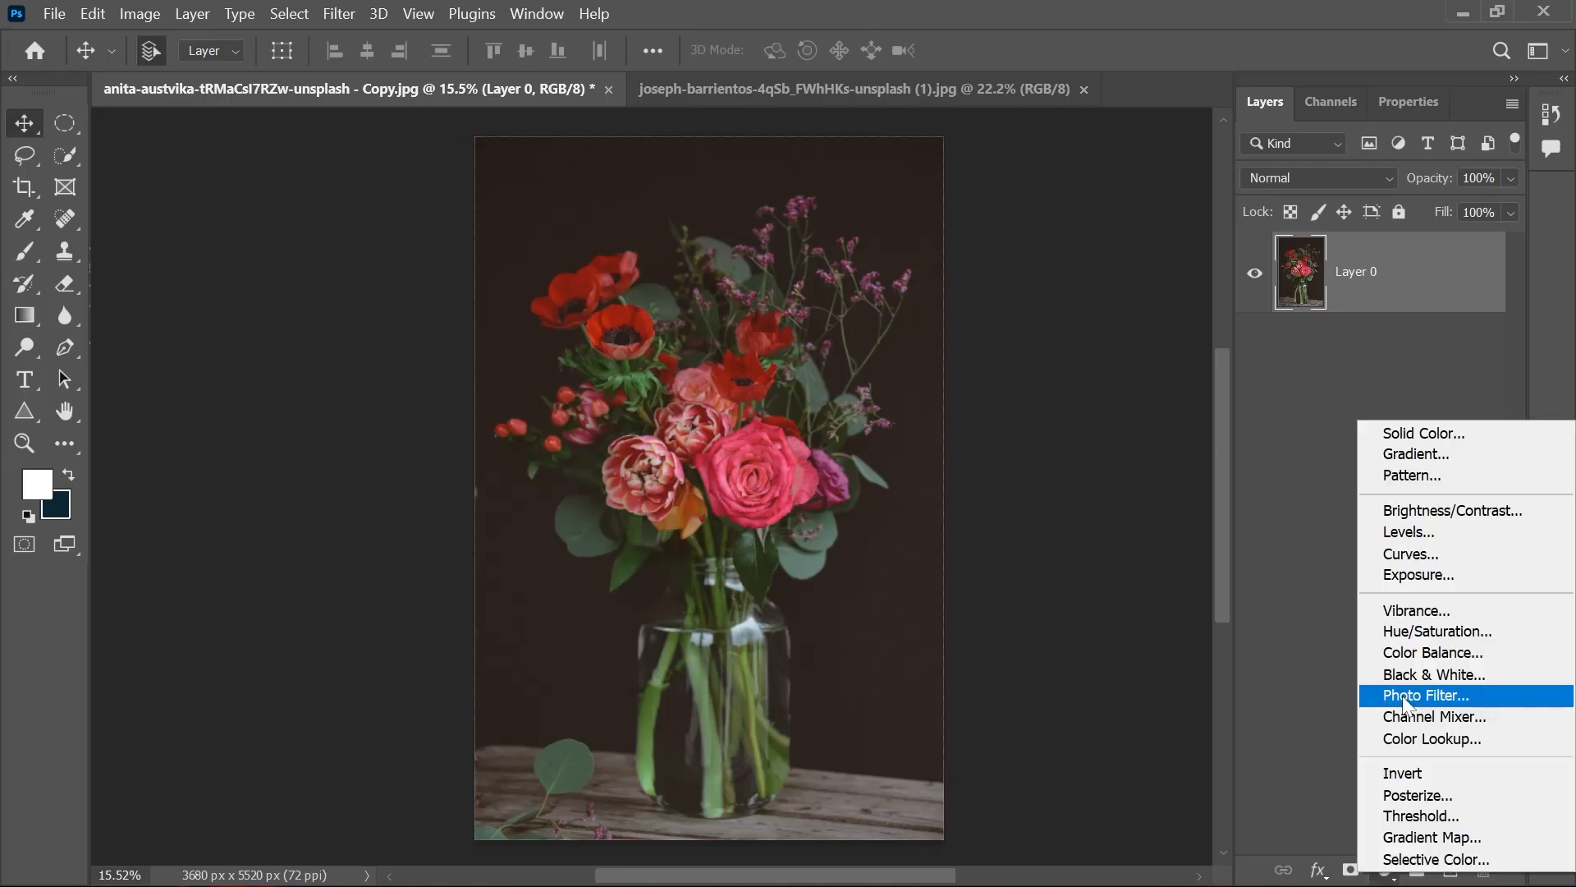
pyautogui.click(1433, 532)
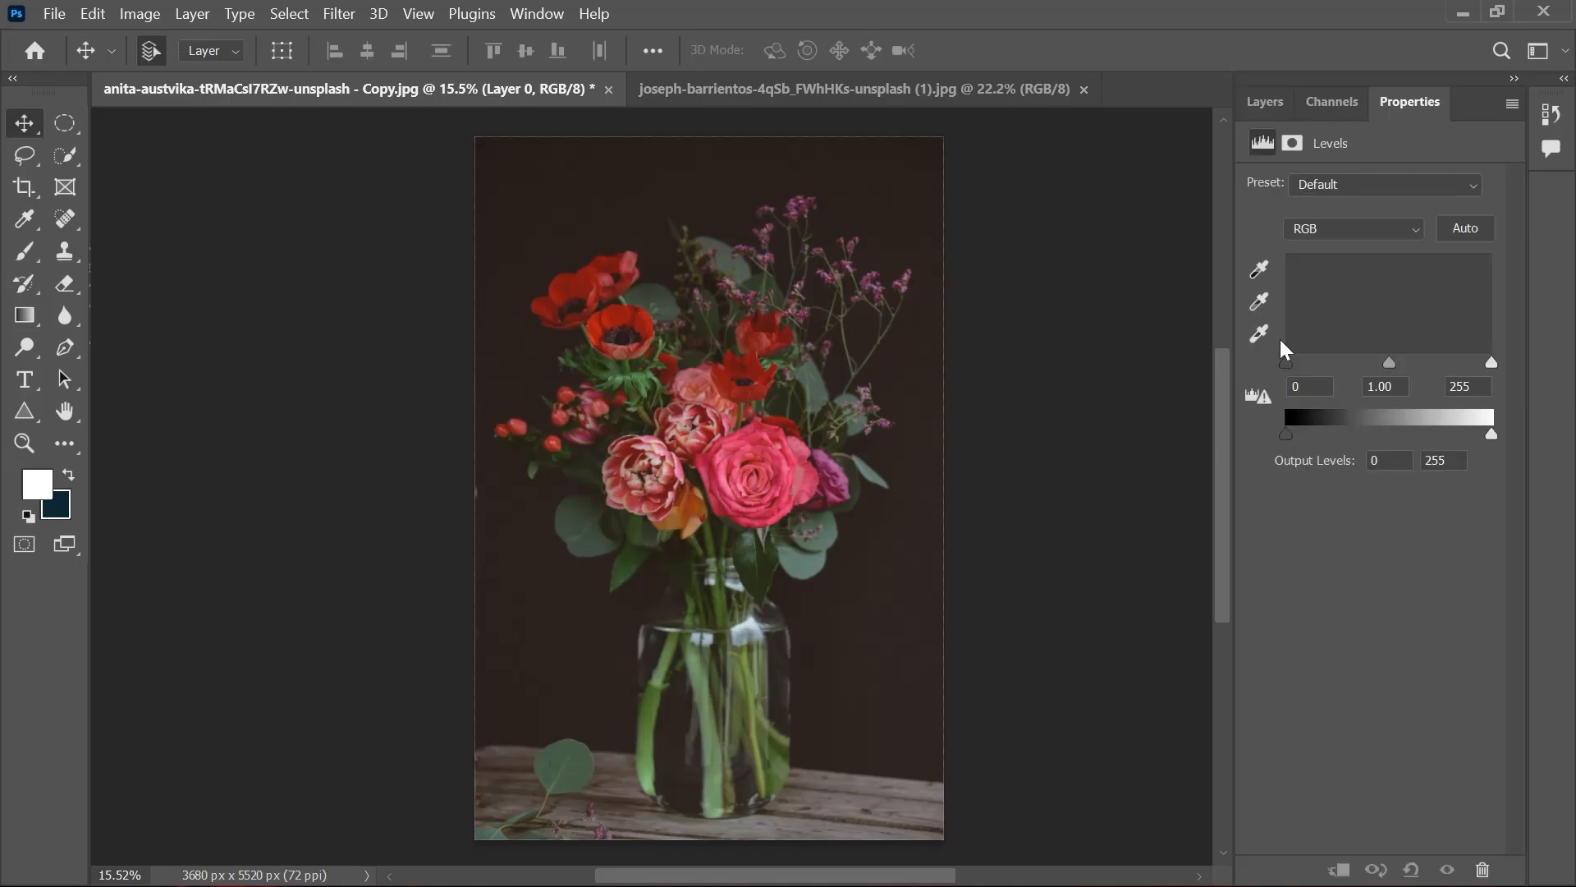
pyautogui.click(1281, 104)
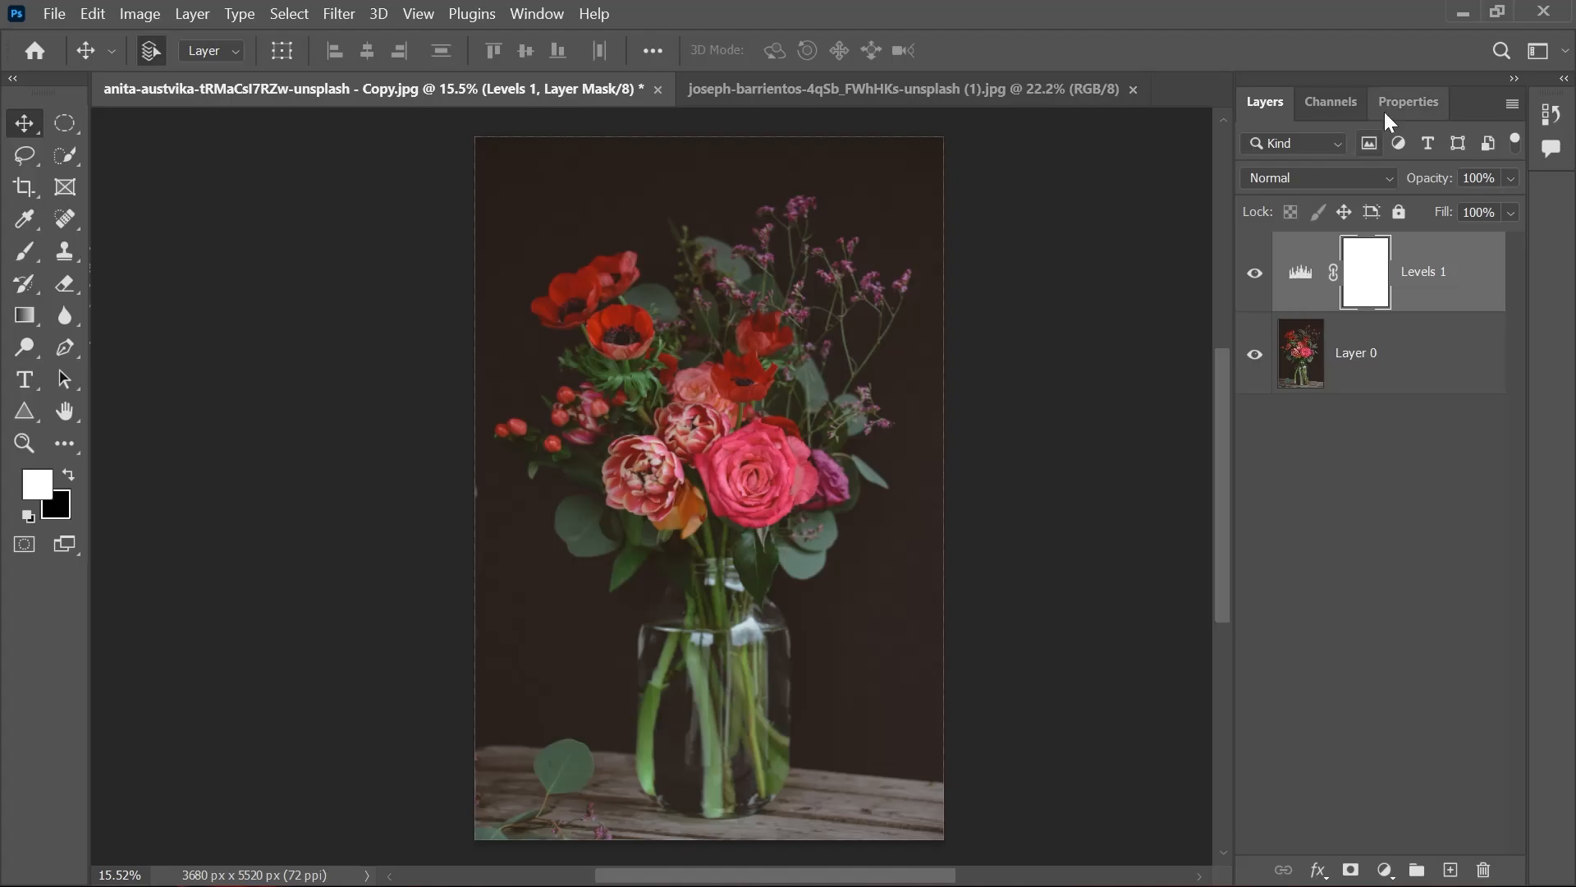
pyautogui.click(1408, 102)
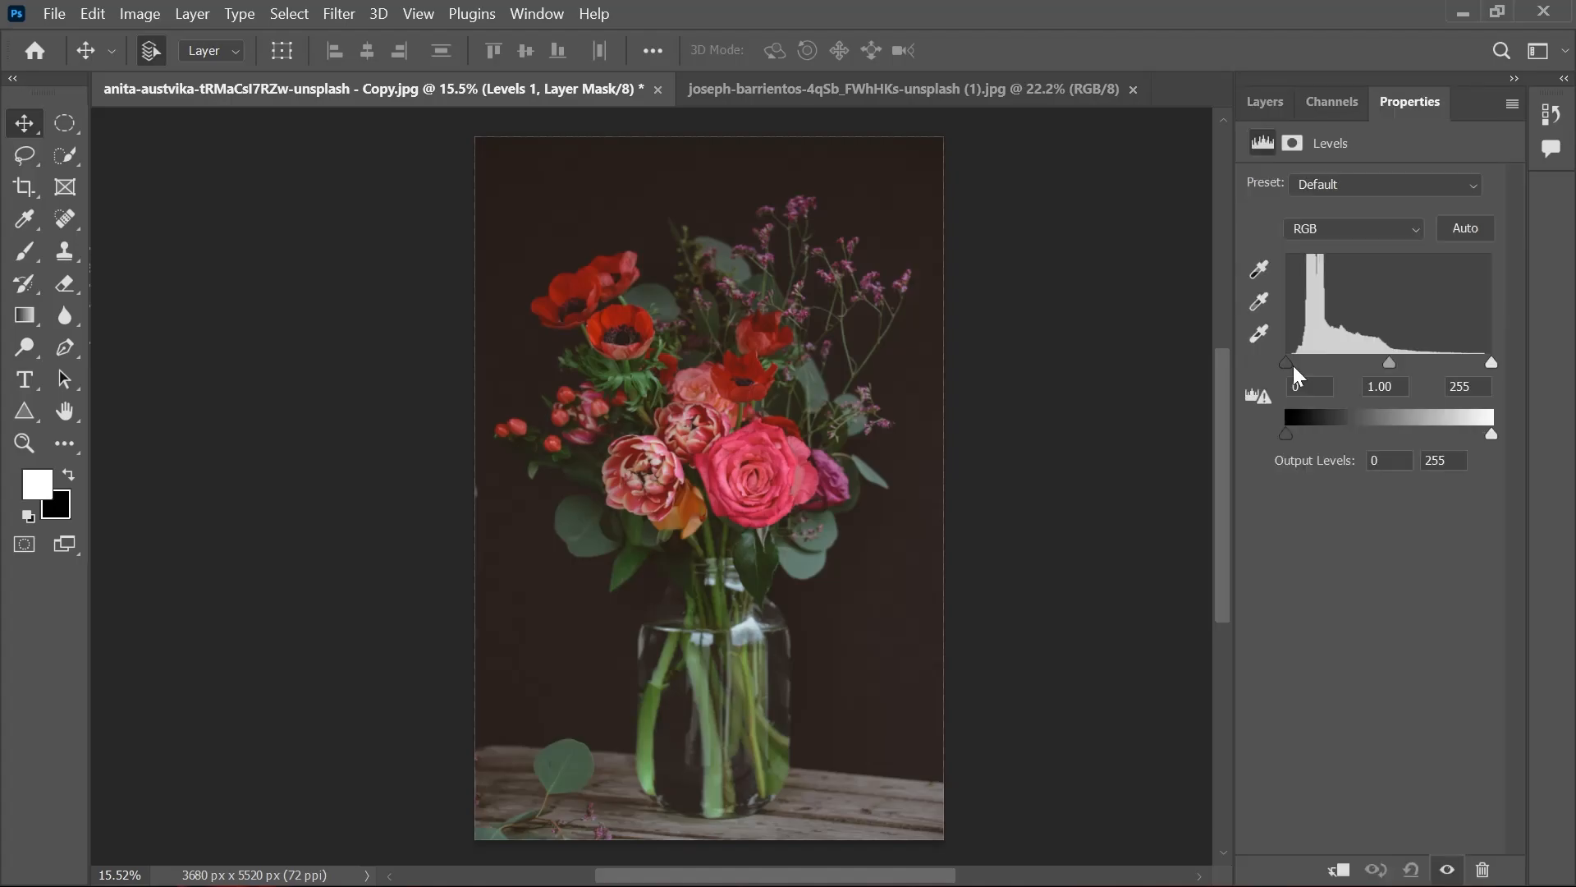
pyautogui.moveTo(1293, 367); pyautogui.dragTo(1322, 362)
pyautogui.click(1266, 102)
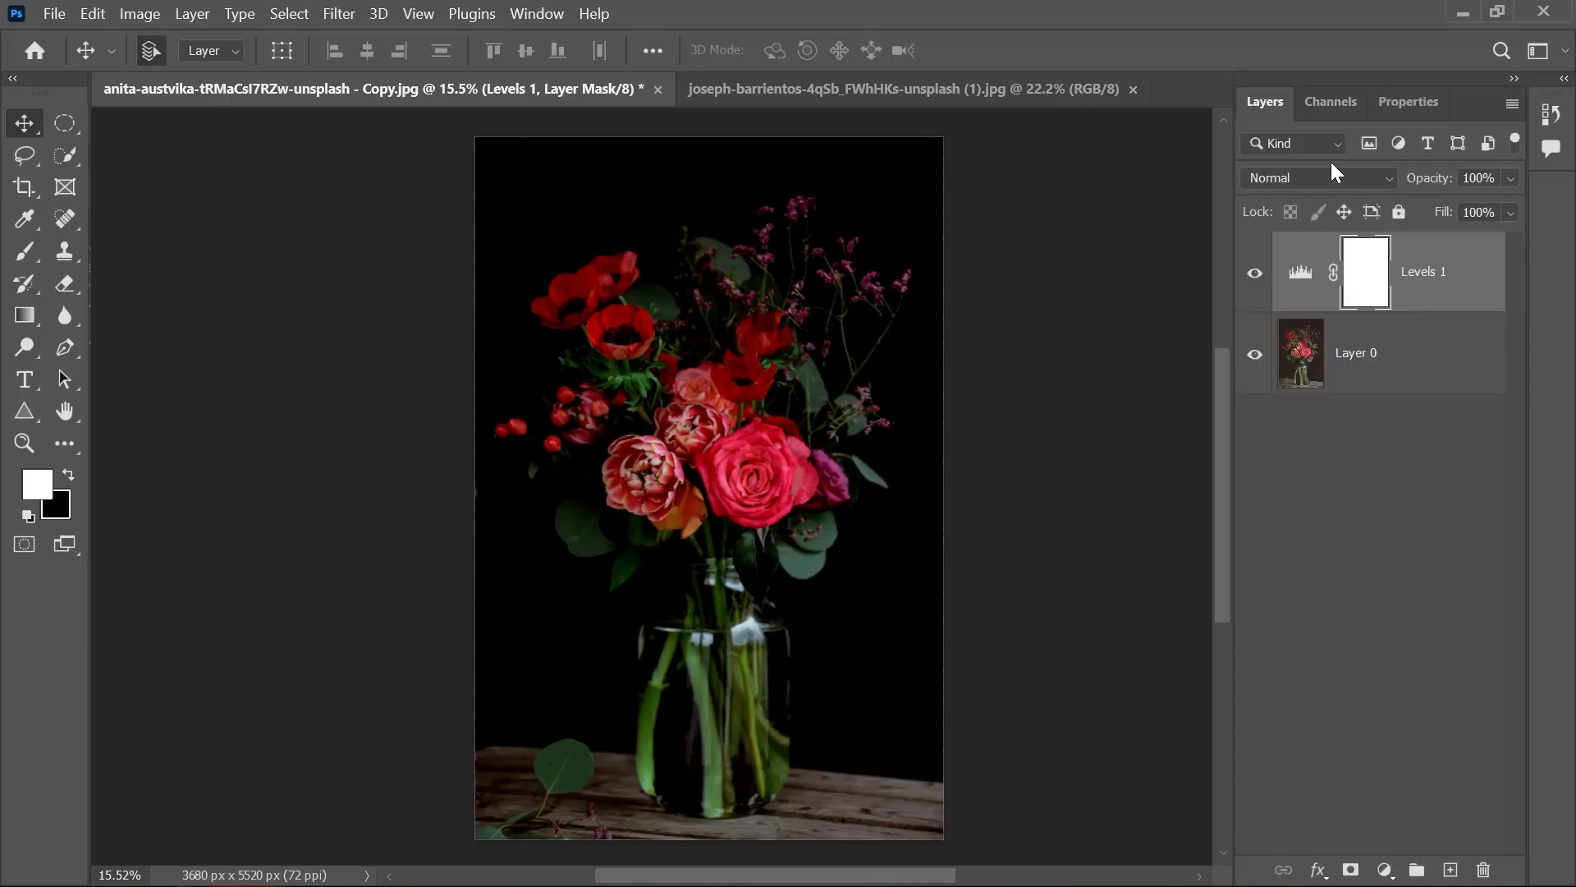
# Step: Return the Levels black input to 0 and set the midtone input to 0.39
pyautogui.click(1407, 102)
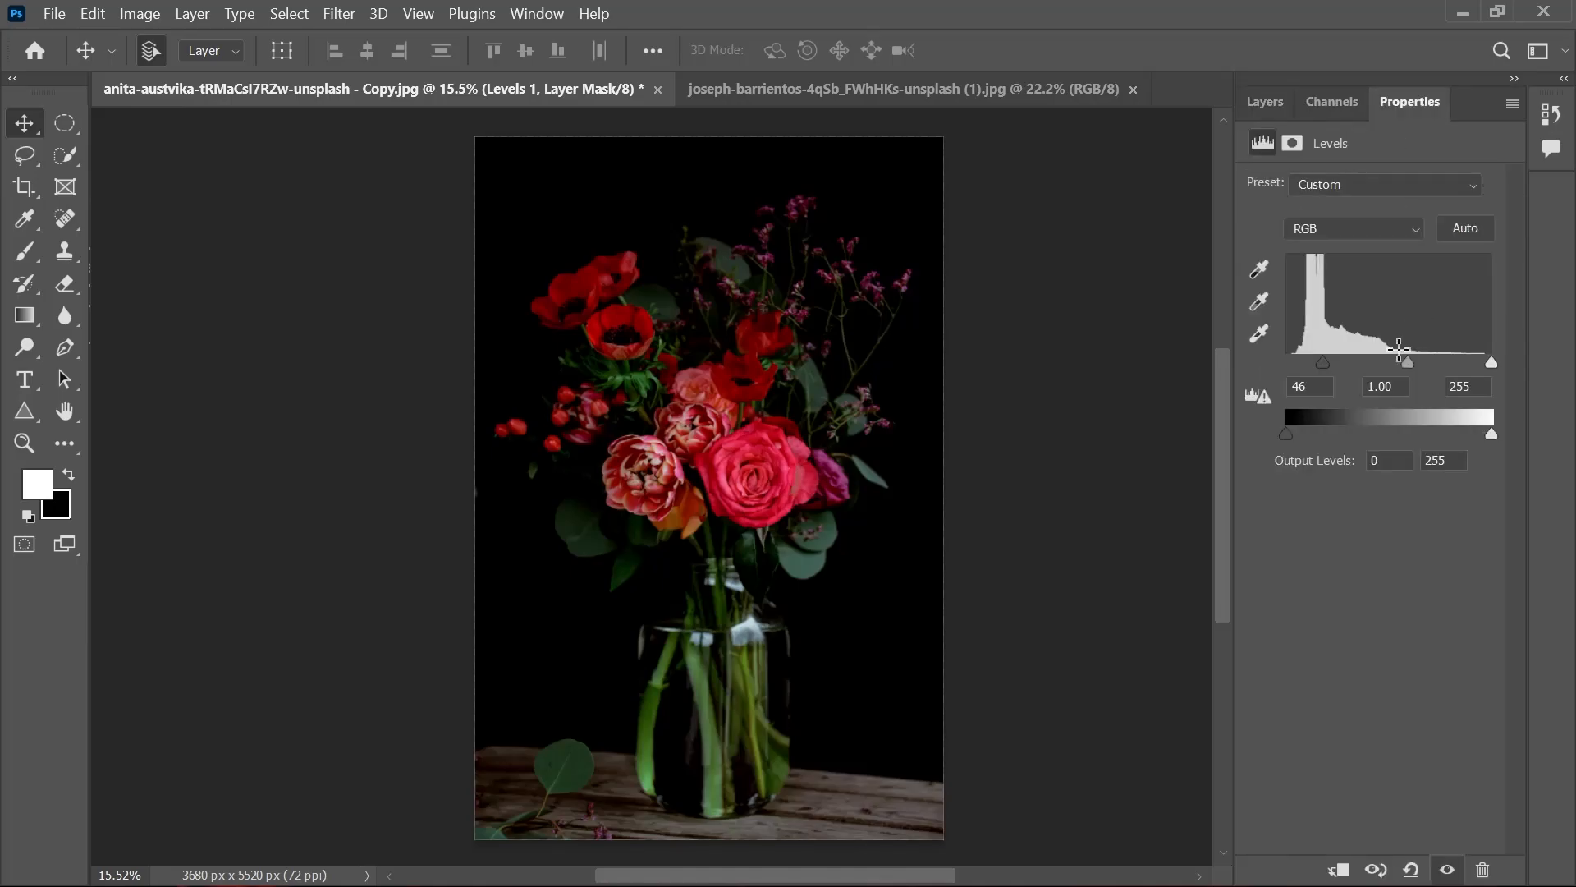
pyautogui.moveTo(1322, 363); pyautogui.dragTo(1295, 362)
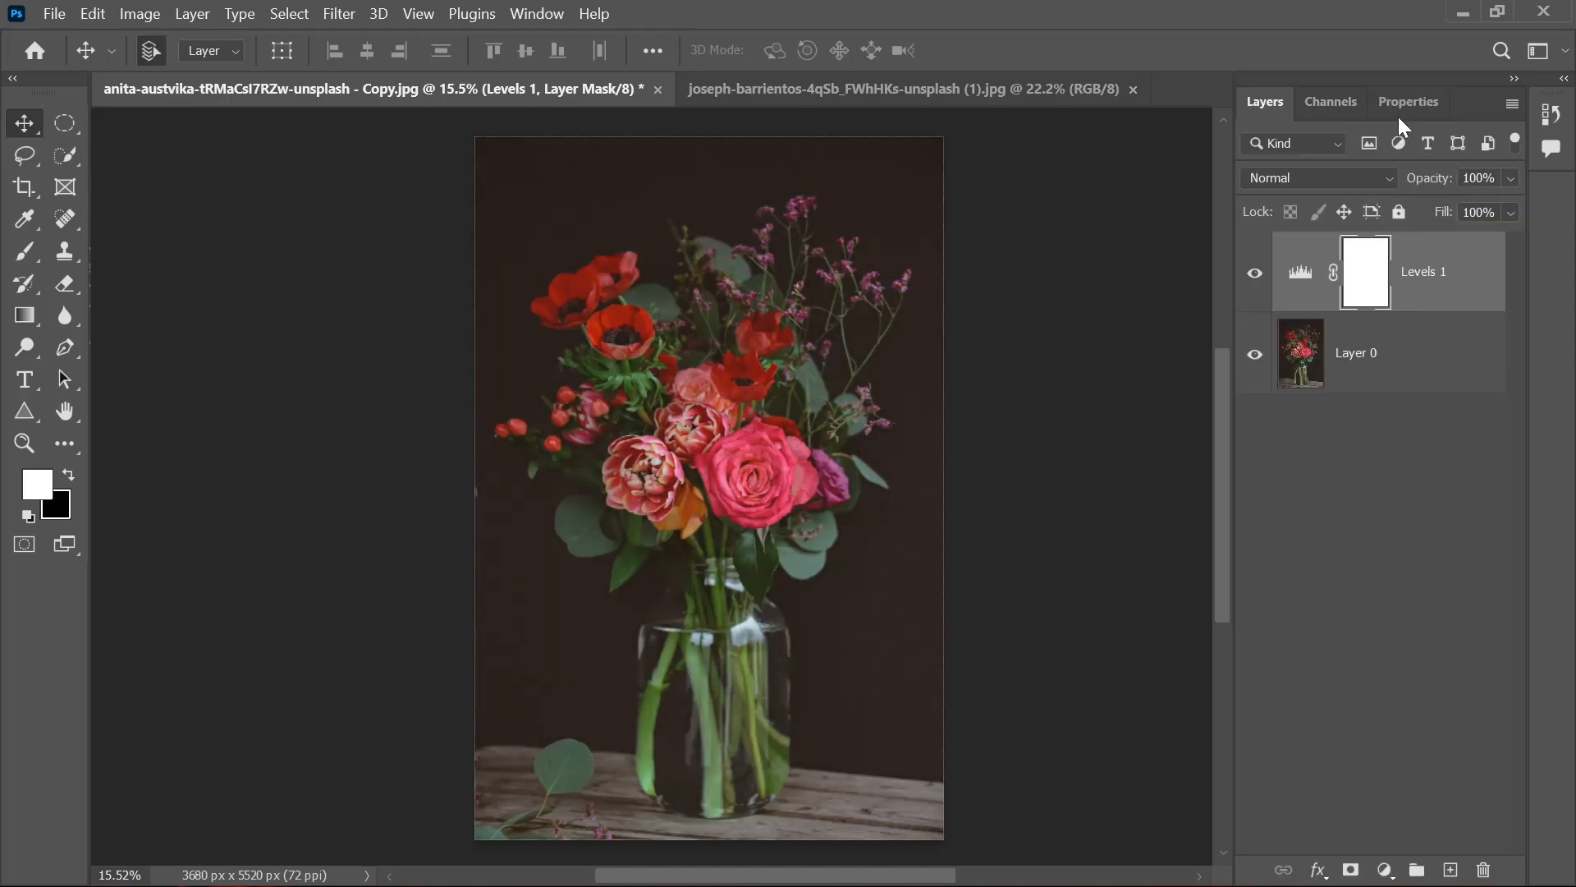
pyautogui.click(1399, 107)
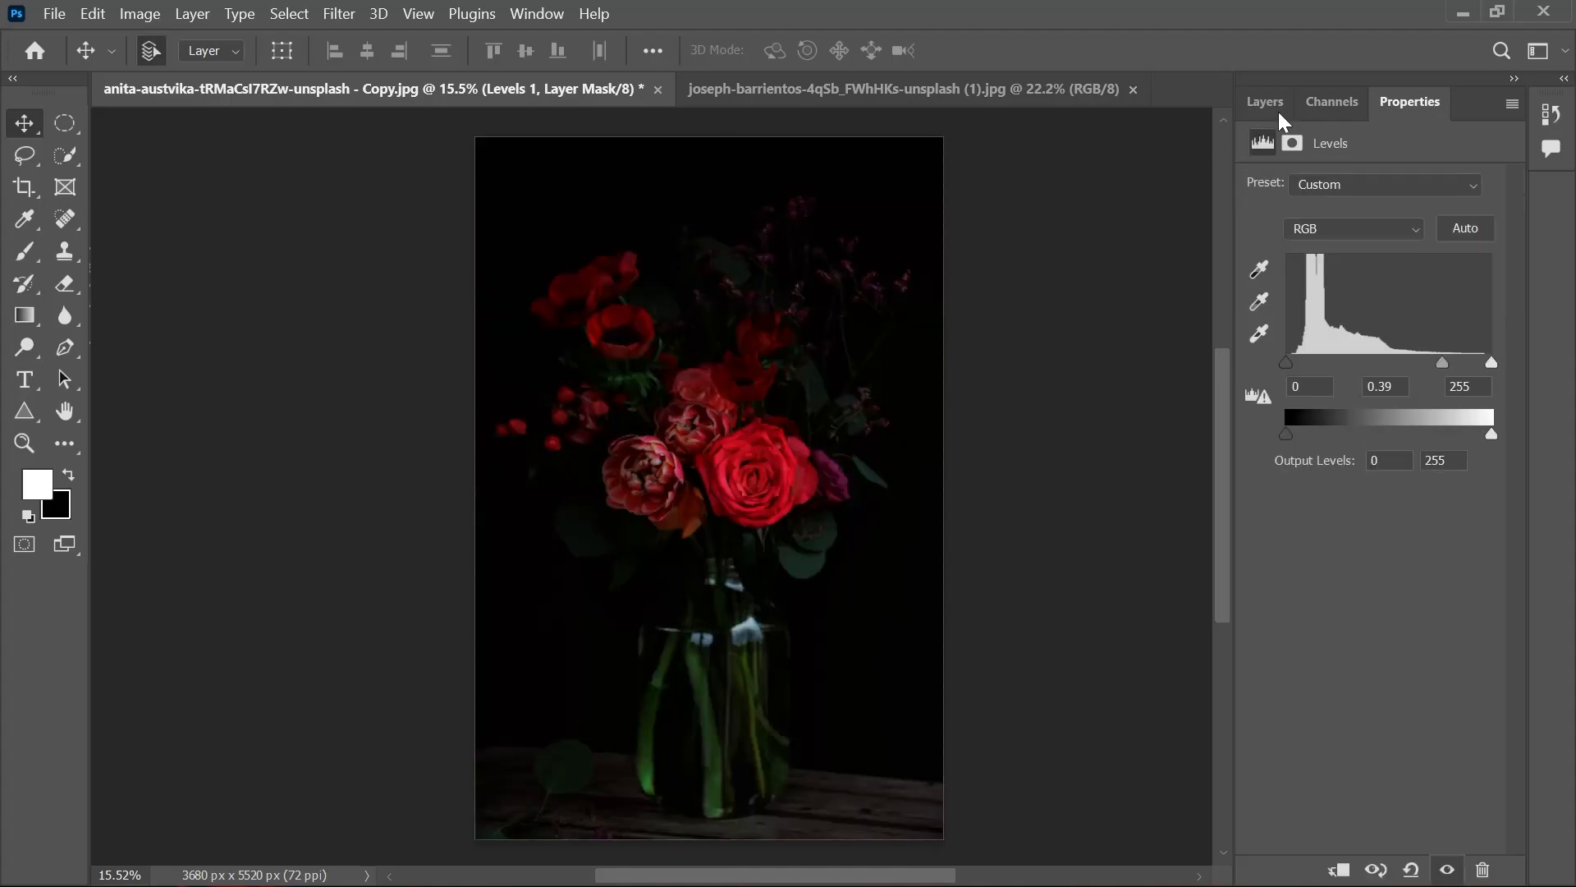
# Step: Delete the Levels adjustment layer together with its mask
pyautogui.press('Delete')
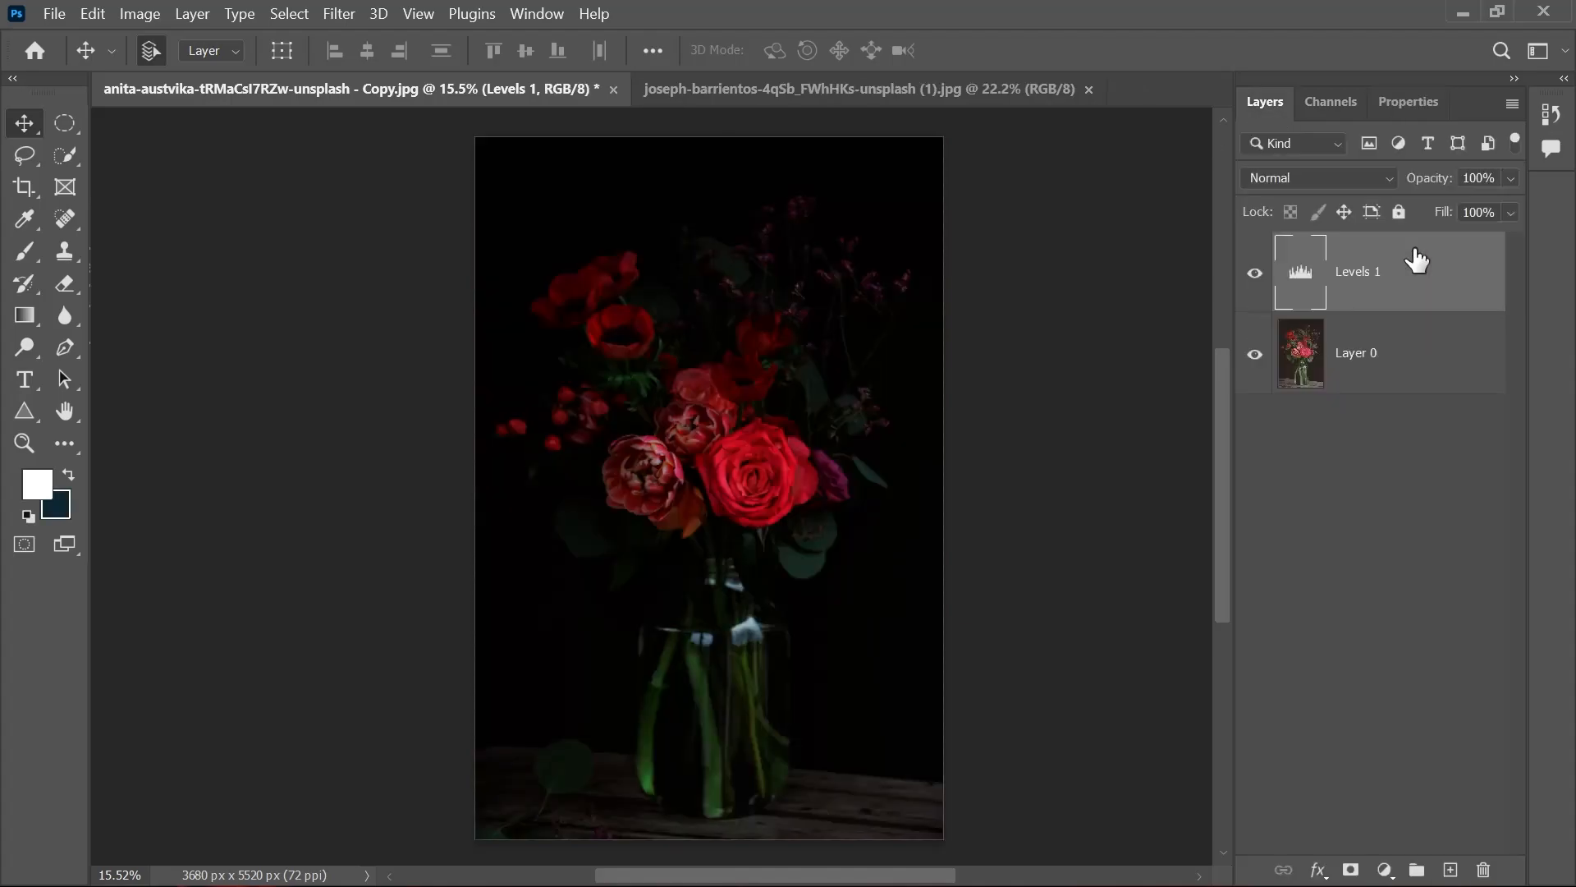
pyautogui.press('Delete')
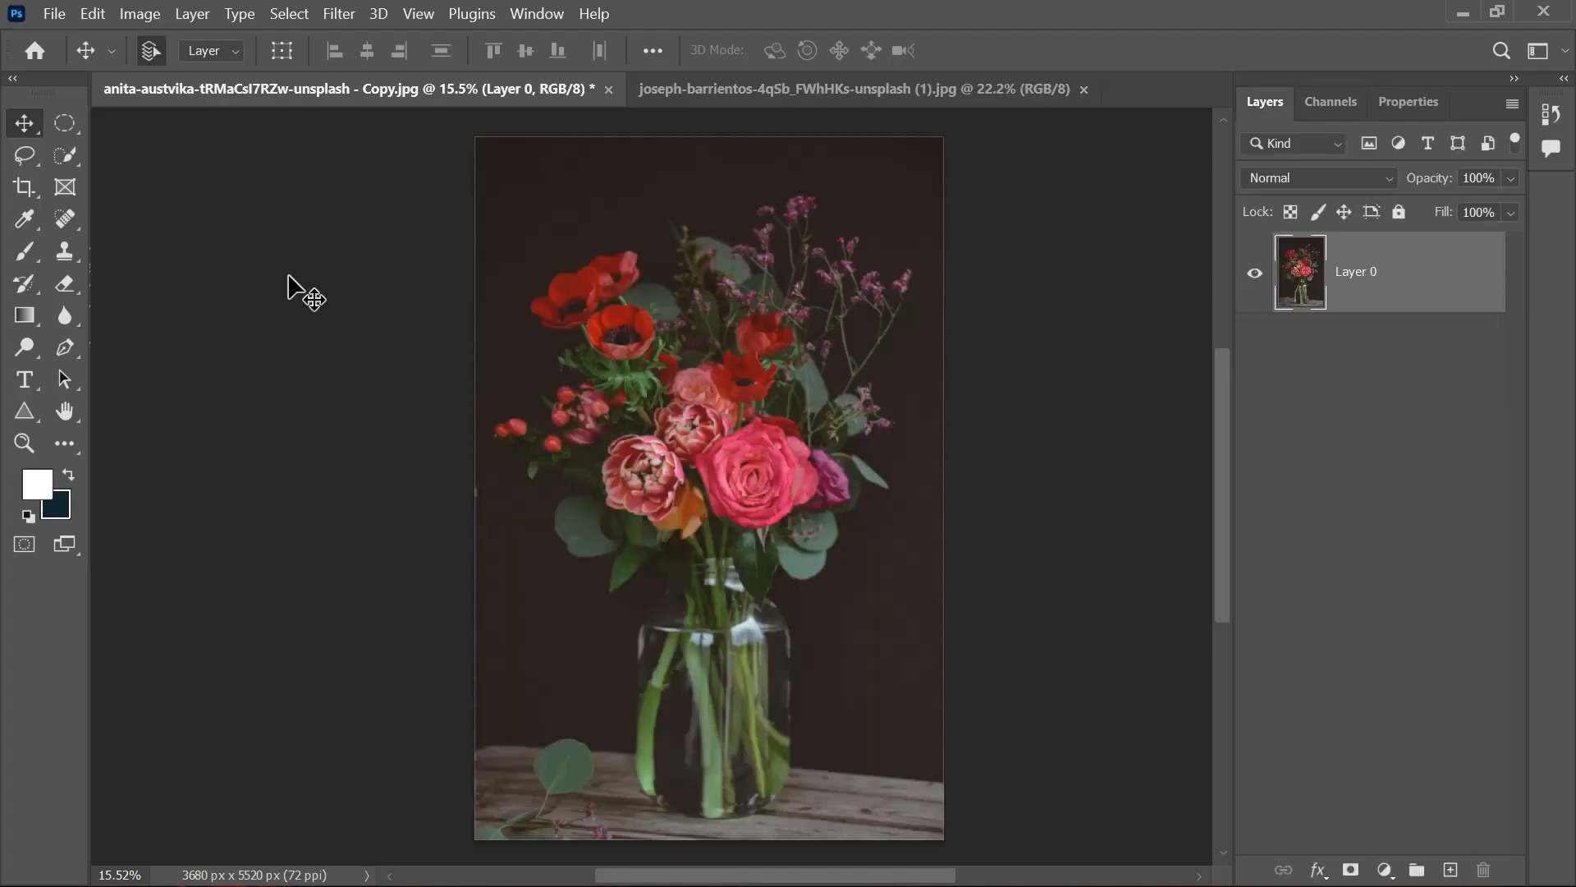
# Step: Apply a darkening Levels adjustment directly to Layer 0 and undo it
pyautogui.hotkey('alt', 'i')
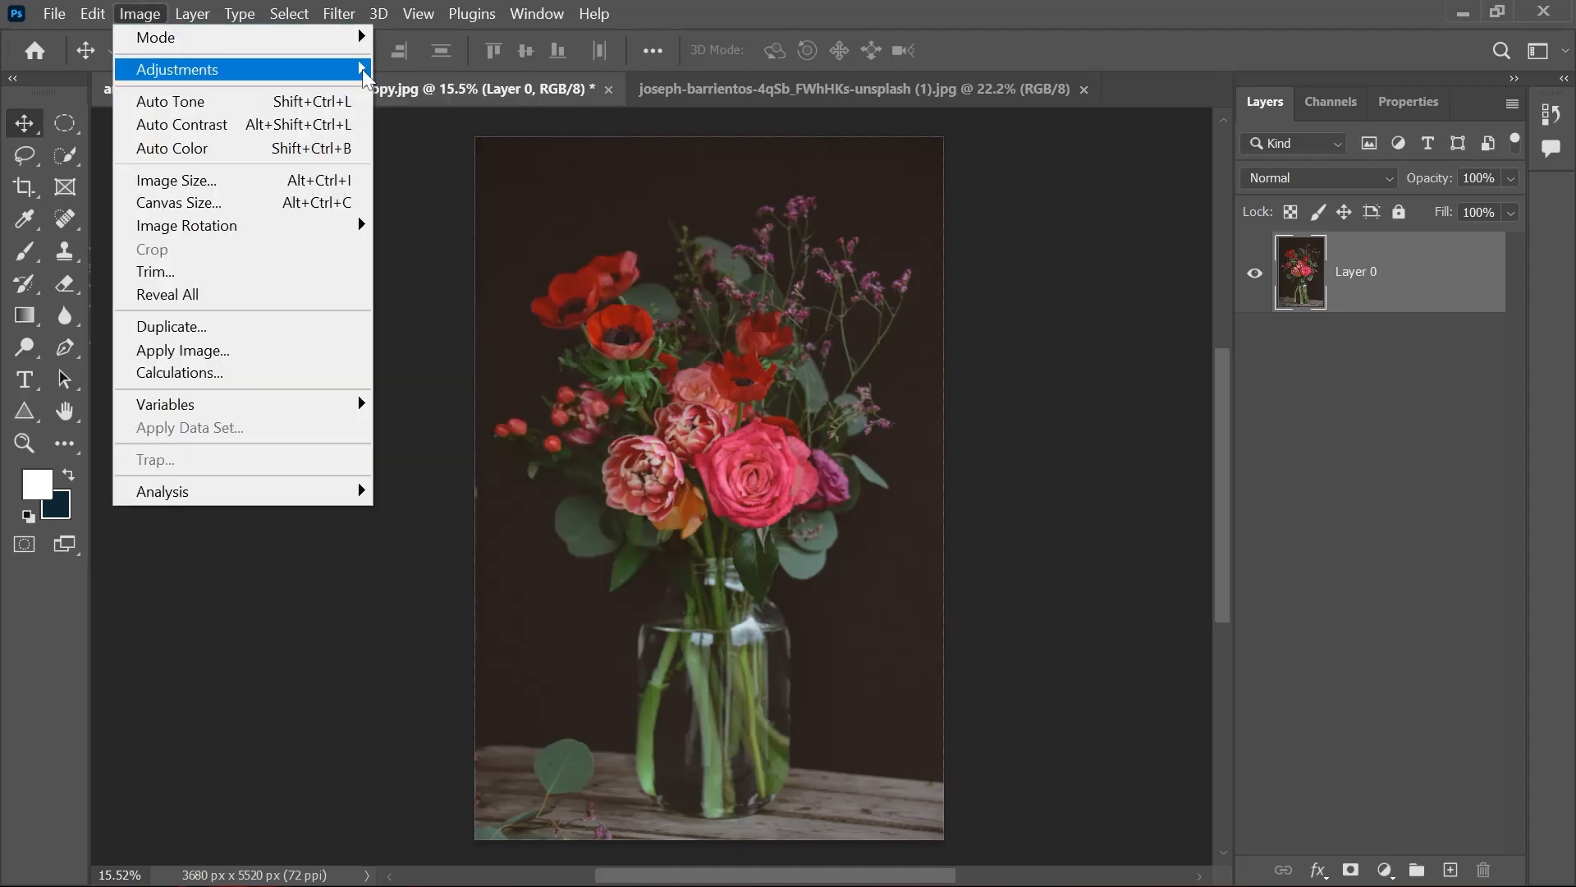
pyautogui.click(411, 93)
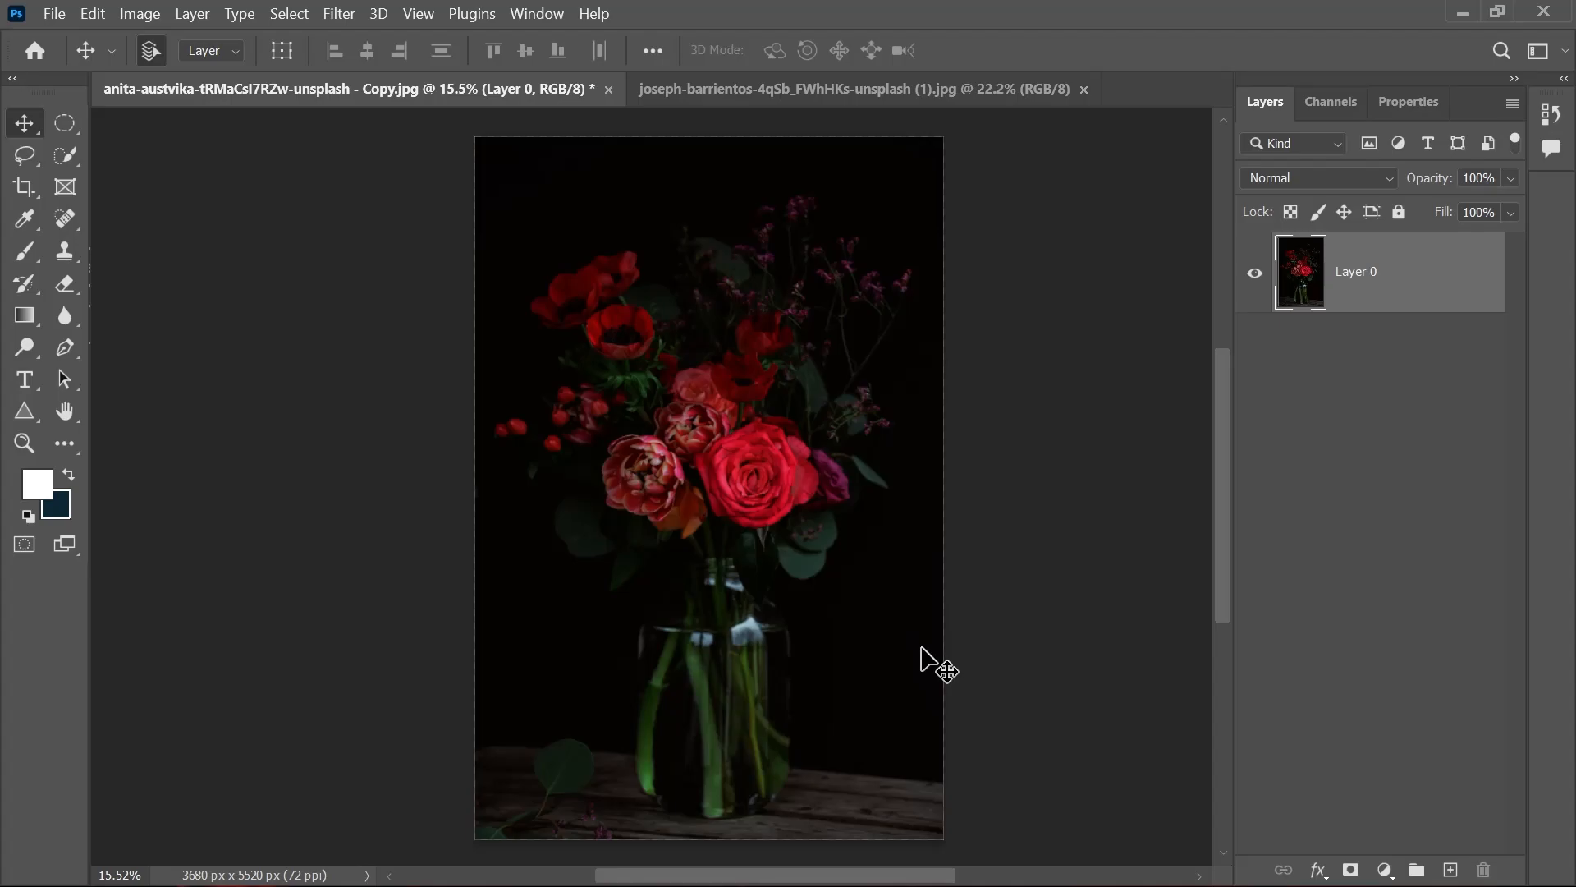
pyautogui.hotkey('ctrl', 'z')
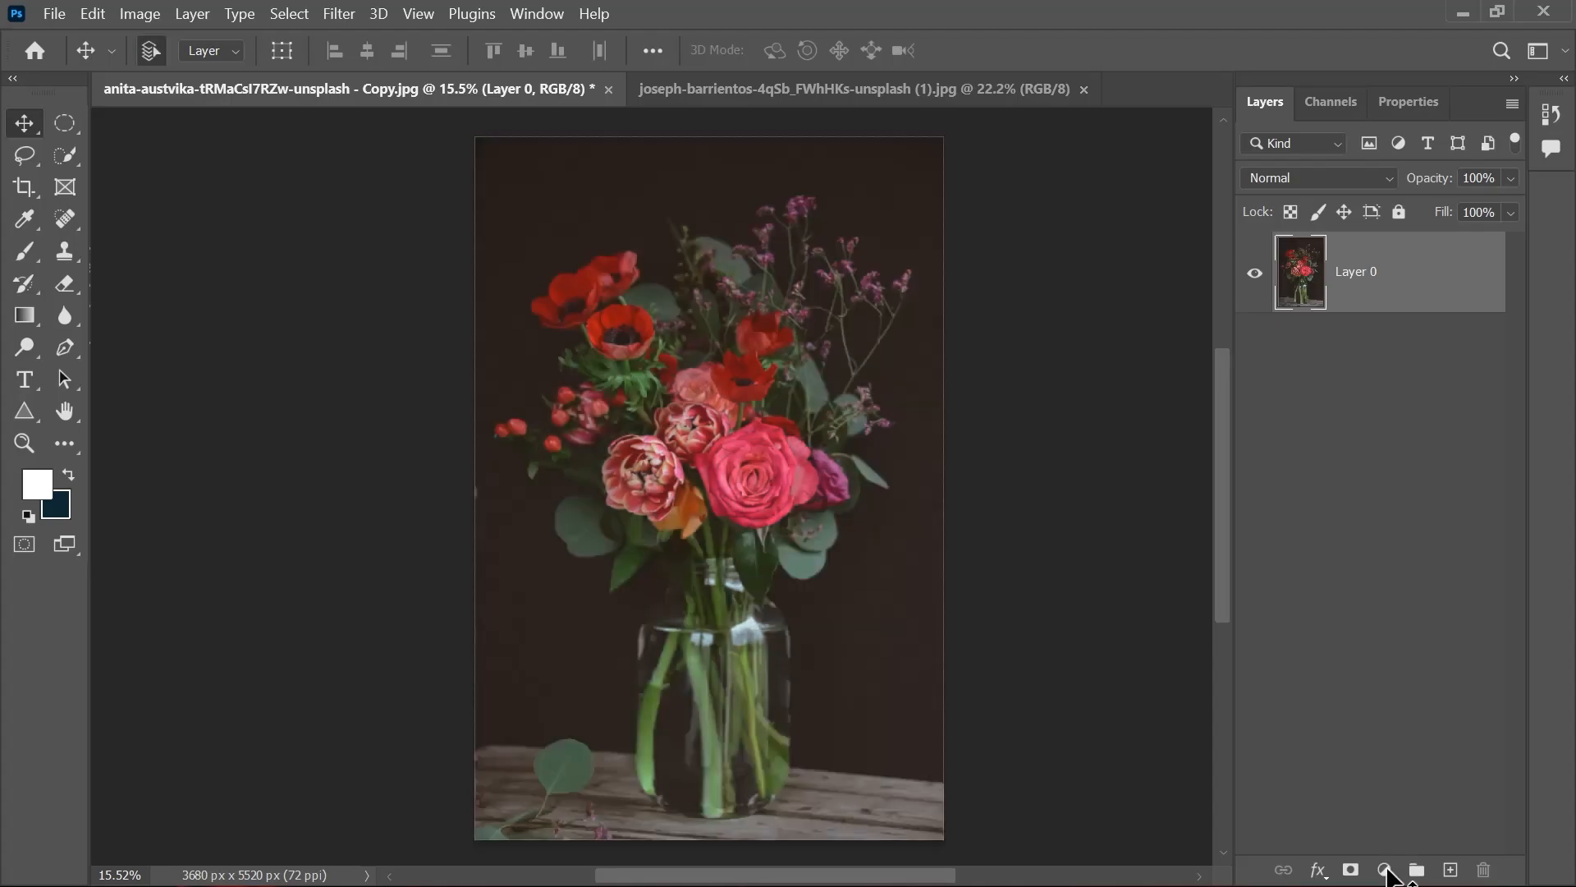
# Step: Add a Levels adjustment layer above Layer 0 and set its black input level to 17
pyautogui.click(1386, 869)
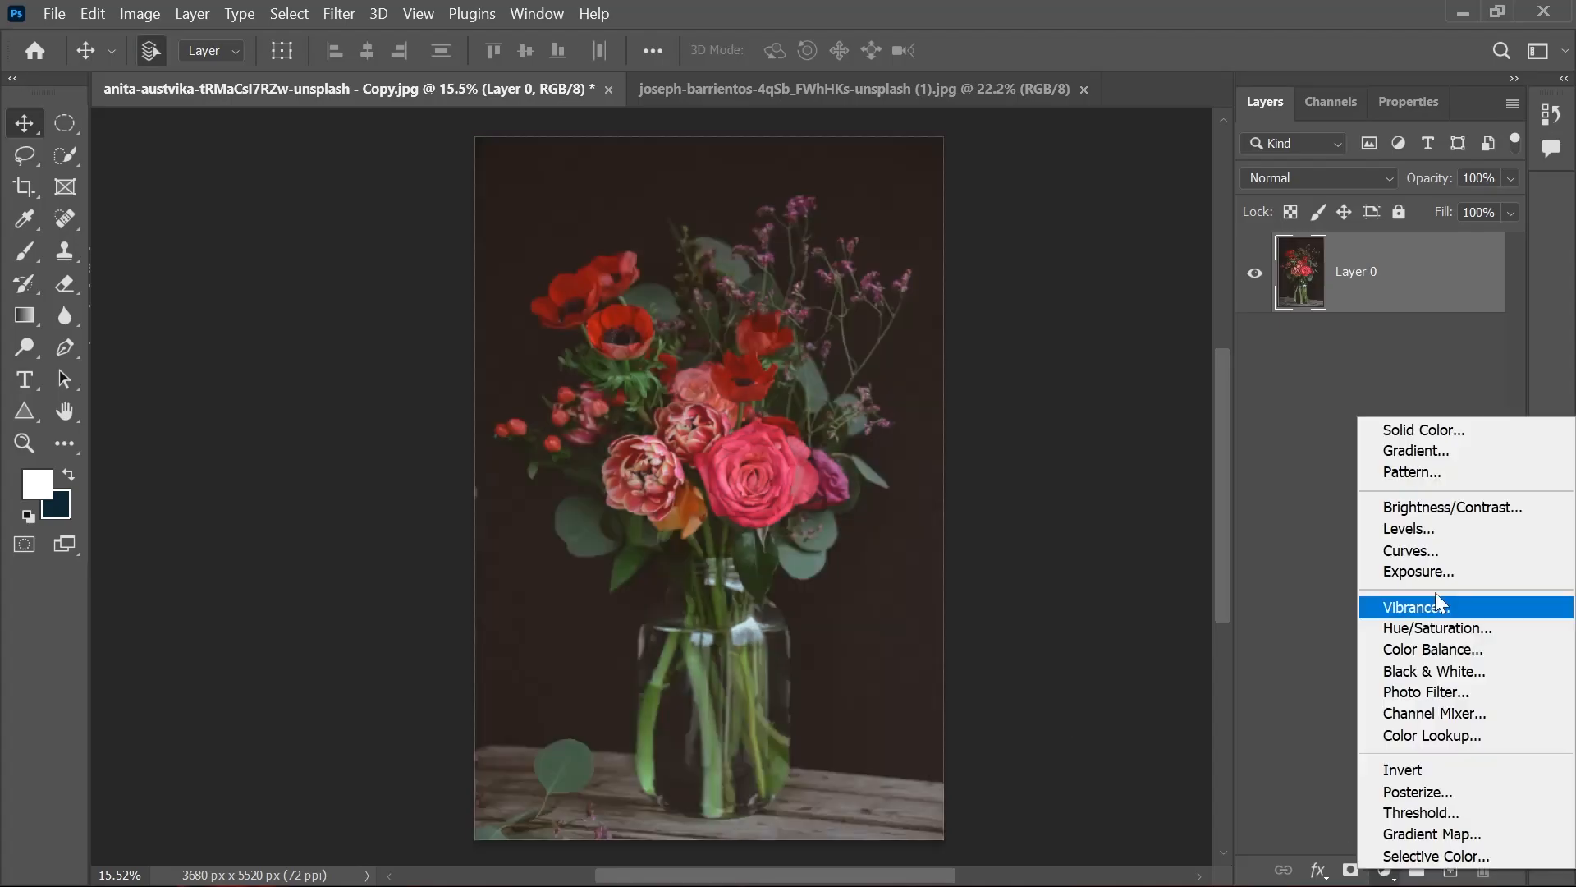
pyautogui.click(1427, 540)
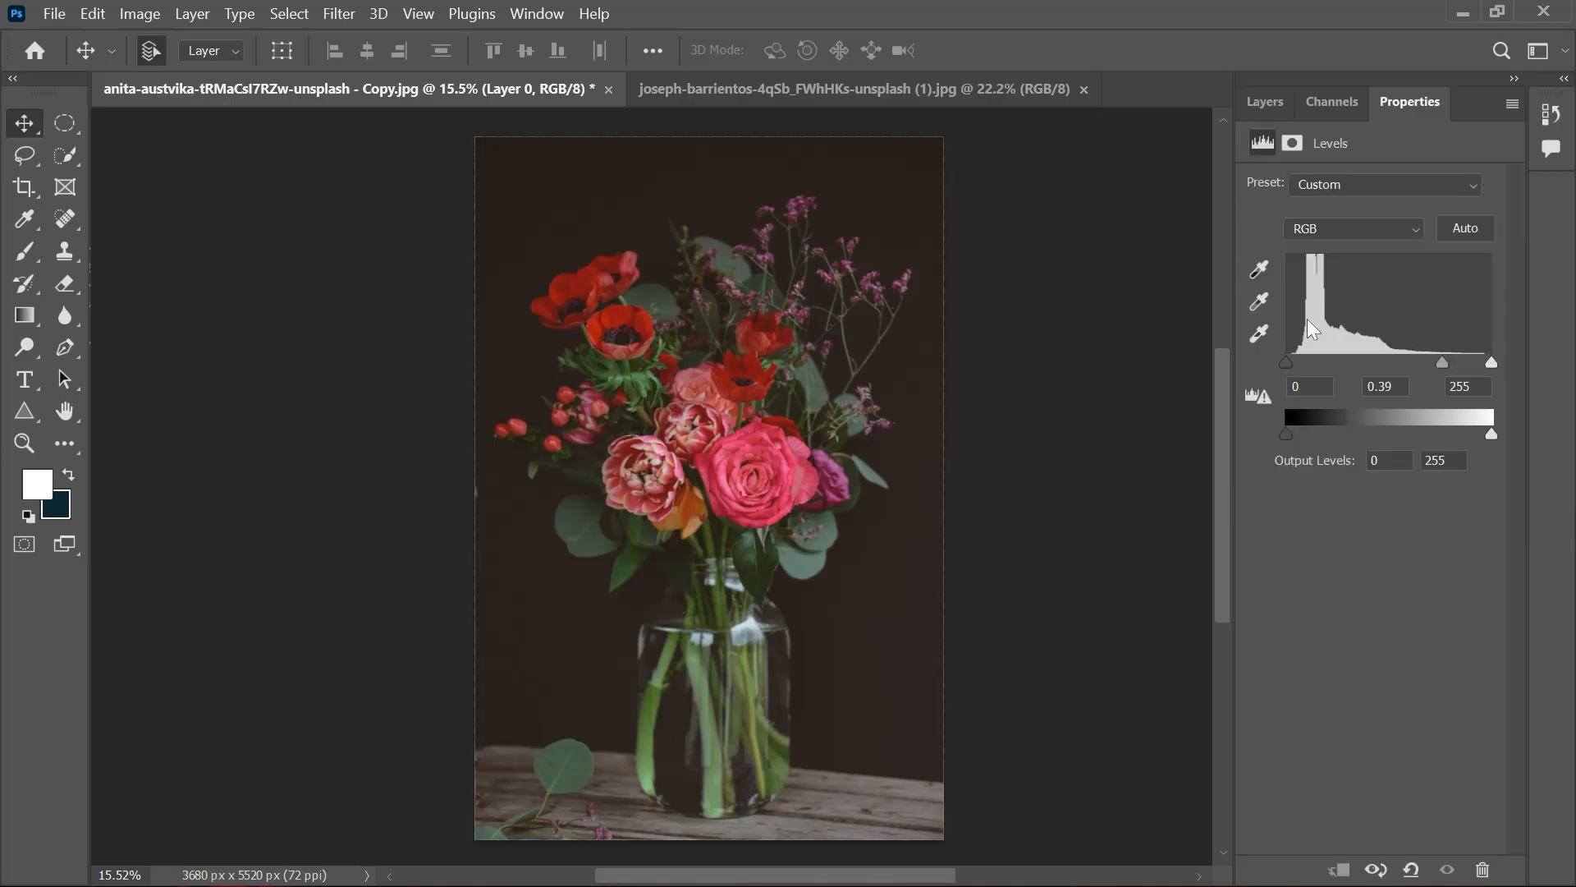
pyautogui.click(1394, 110)
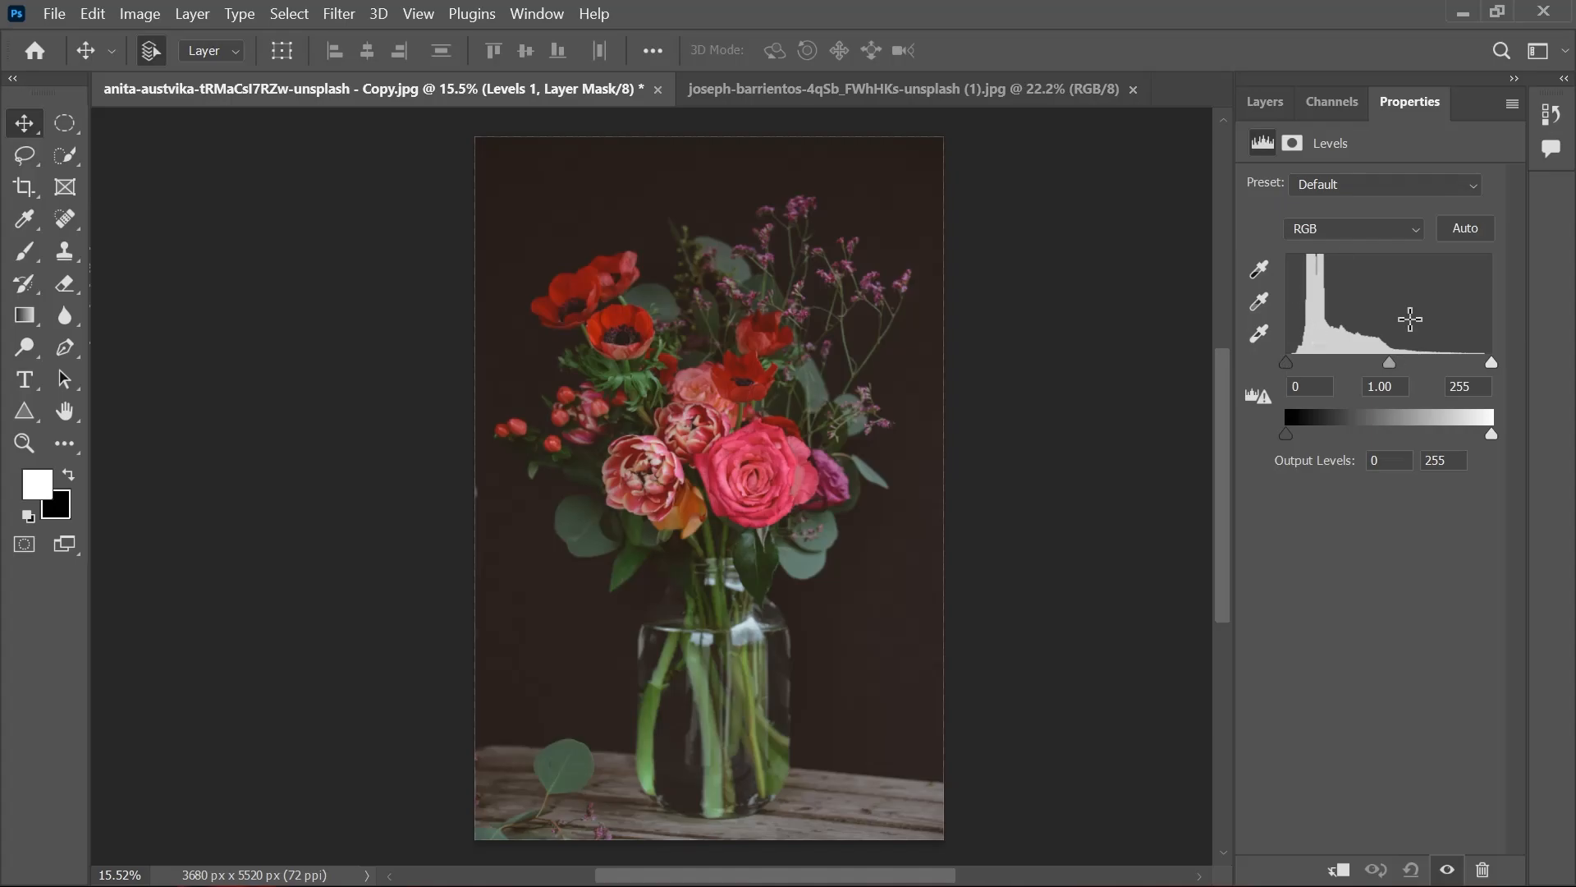
pyautogui.moveTo(1291, 364); pyautogui.dragTo(1286, 362)
pyautogui.moveTo(1499, 363); pyautogui.dragTo(1502, 363)
pyautogui.moveTo(1297, 362)
pyautogui.mouseDown()
pyautogui.moveTo(1279, 356)
pyautogui.moveTo(1305, 361)
pyautogui.mouseUp()
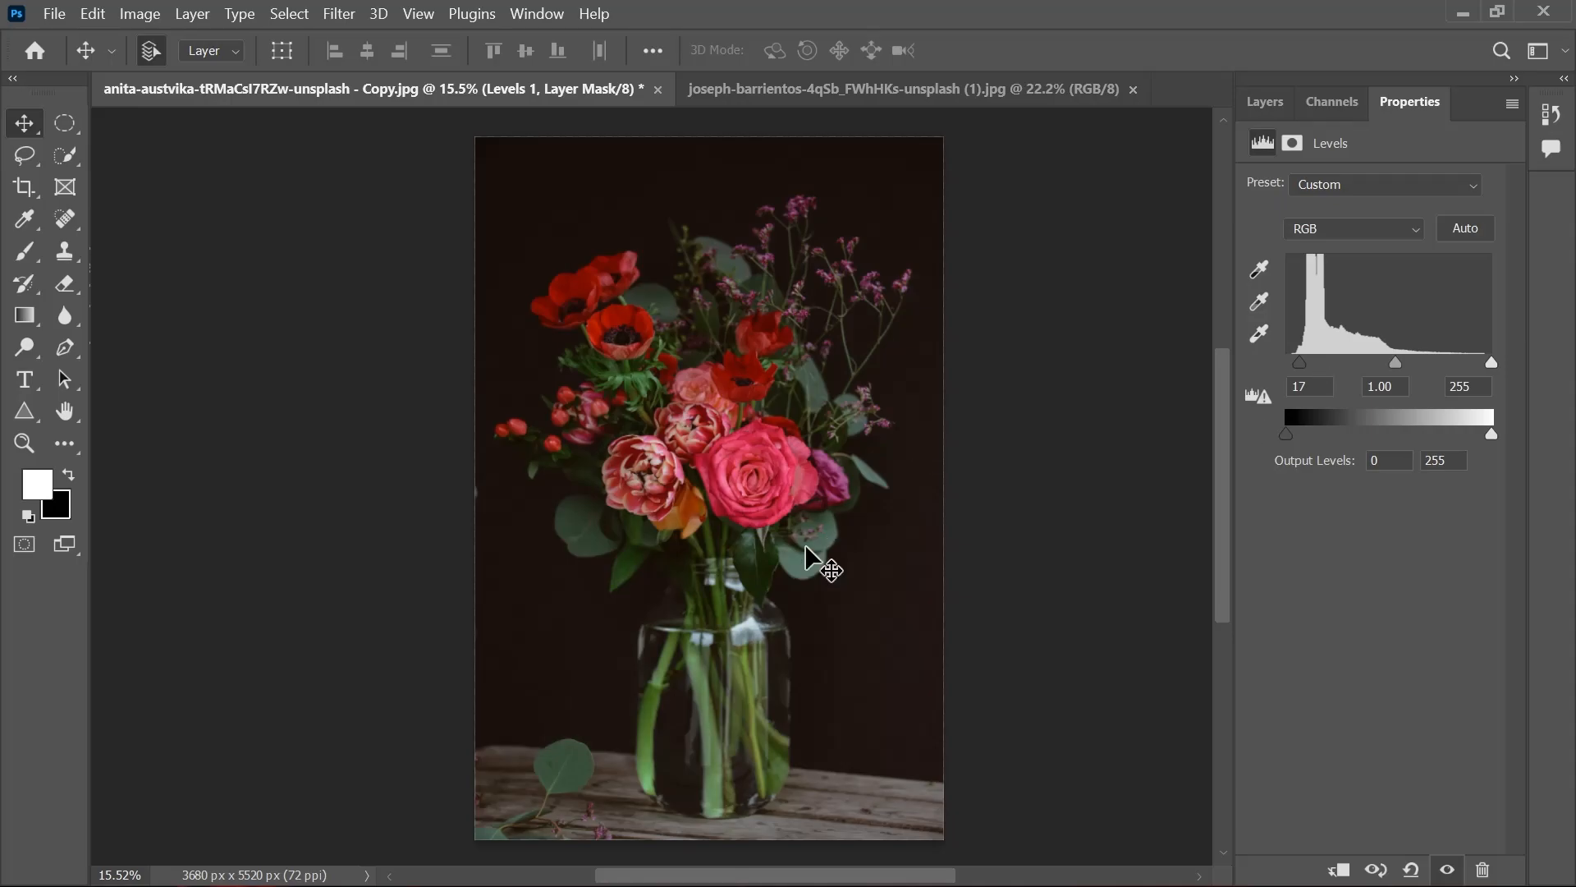
# Step: Set the Levels black input to 18 and the white input to 209 for stronger contrast
pyautogui.scroll(4, 745, 503)
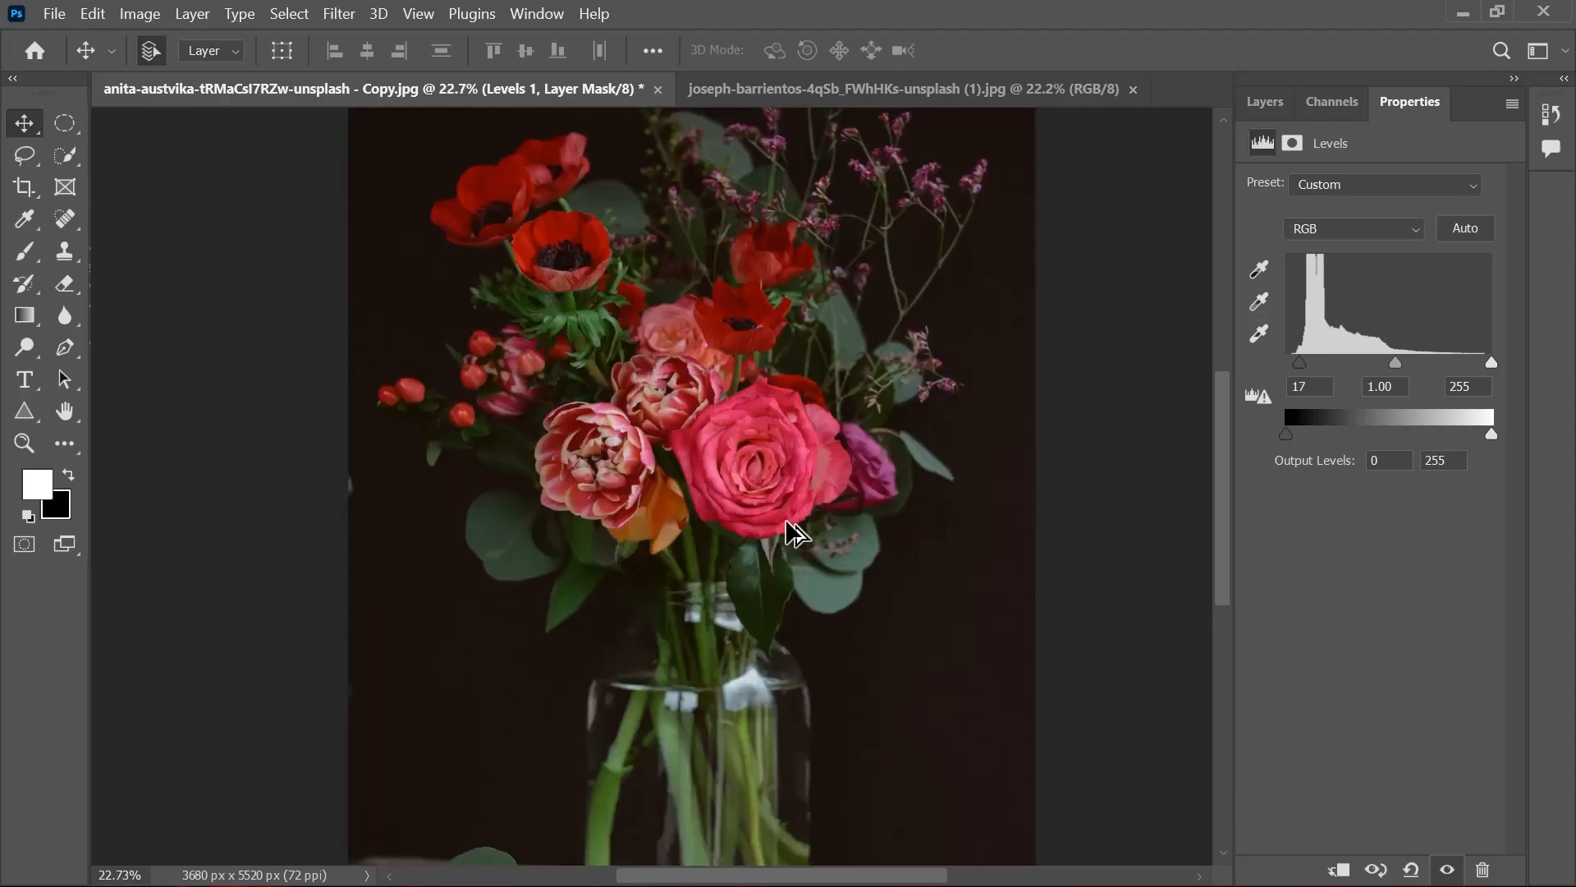
pyautogui.scroll(-3, 781, 514)
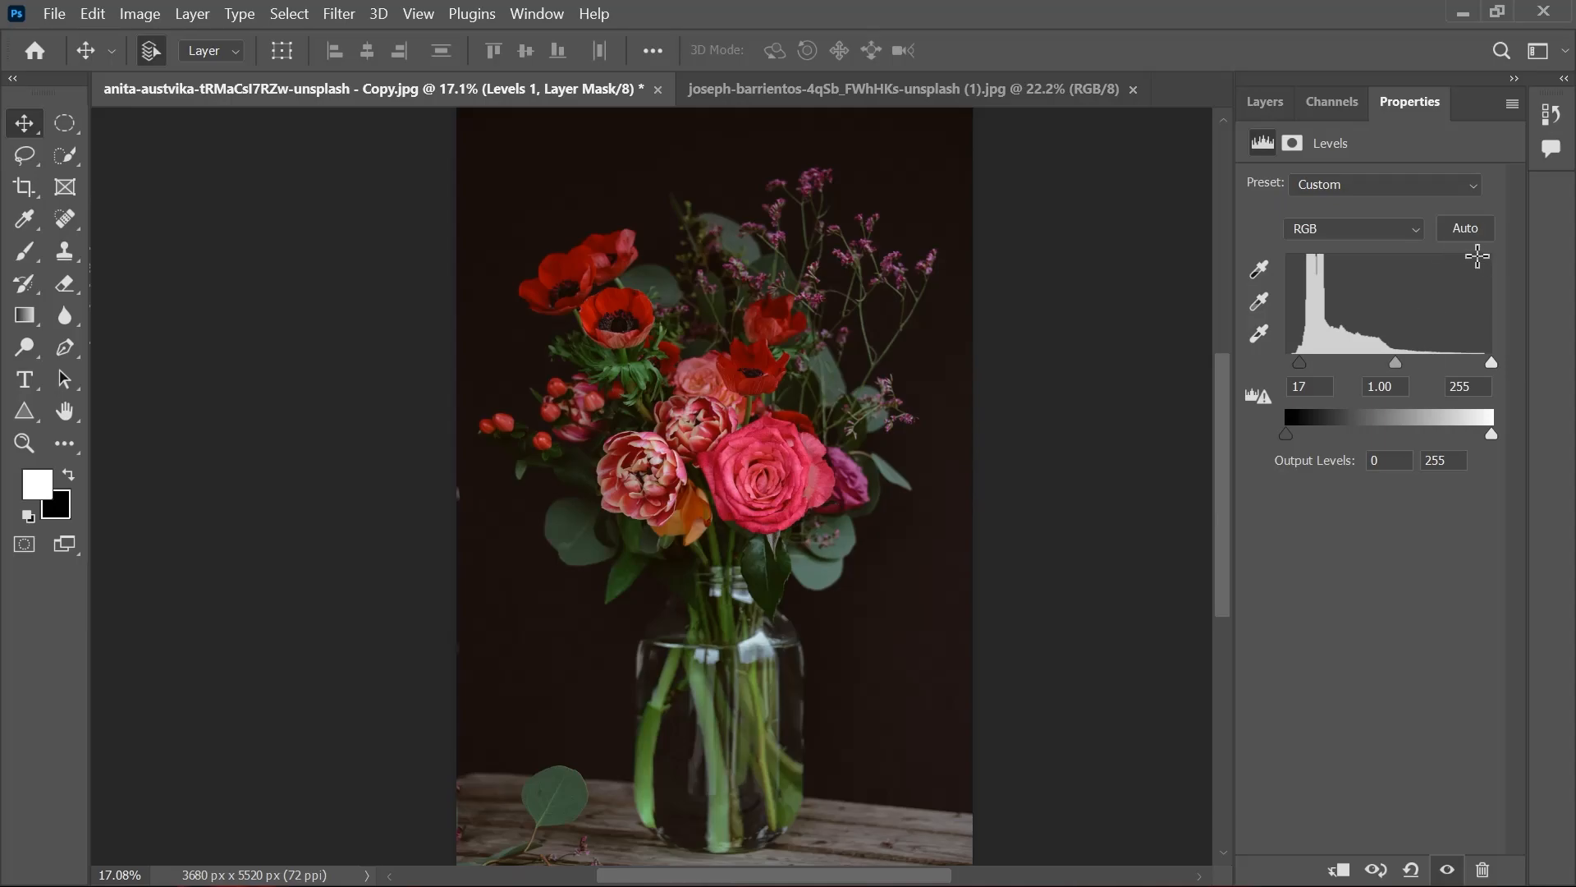
pyautogui.scroll(3, 692, 622)
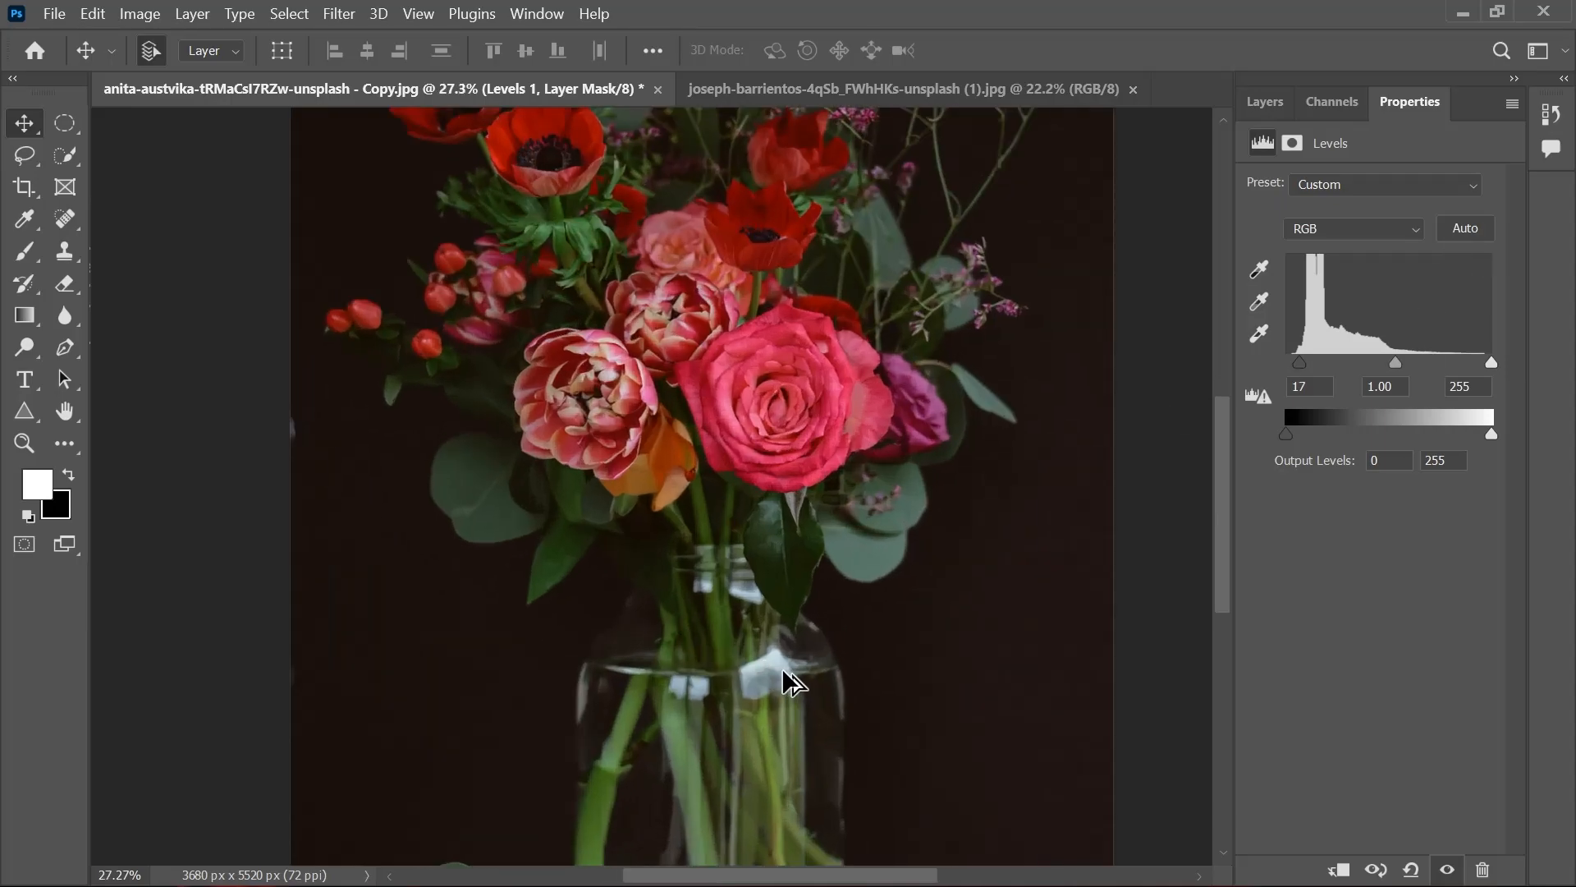
pyautogui.moveTo(813, 689); pyautogui.dragTo(831, 760)
pyautogui.moveTo(1299, 360)
pyautogui.mouseDown()
pyautogui.moveTo(1312, 357)
pyautogui.moveTo(1298, 356)
pyautogui.mouseUp()
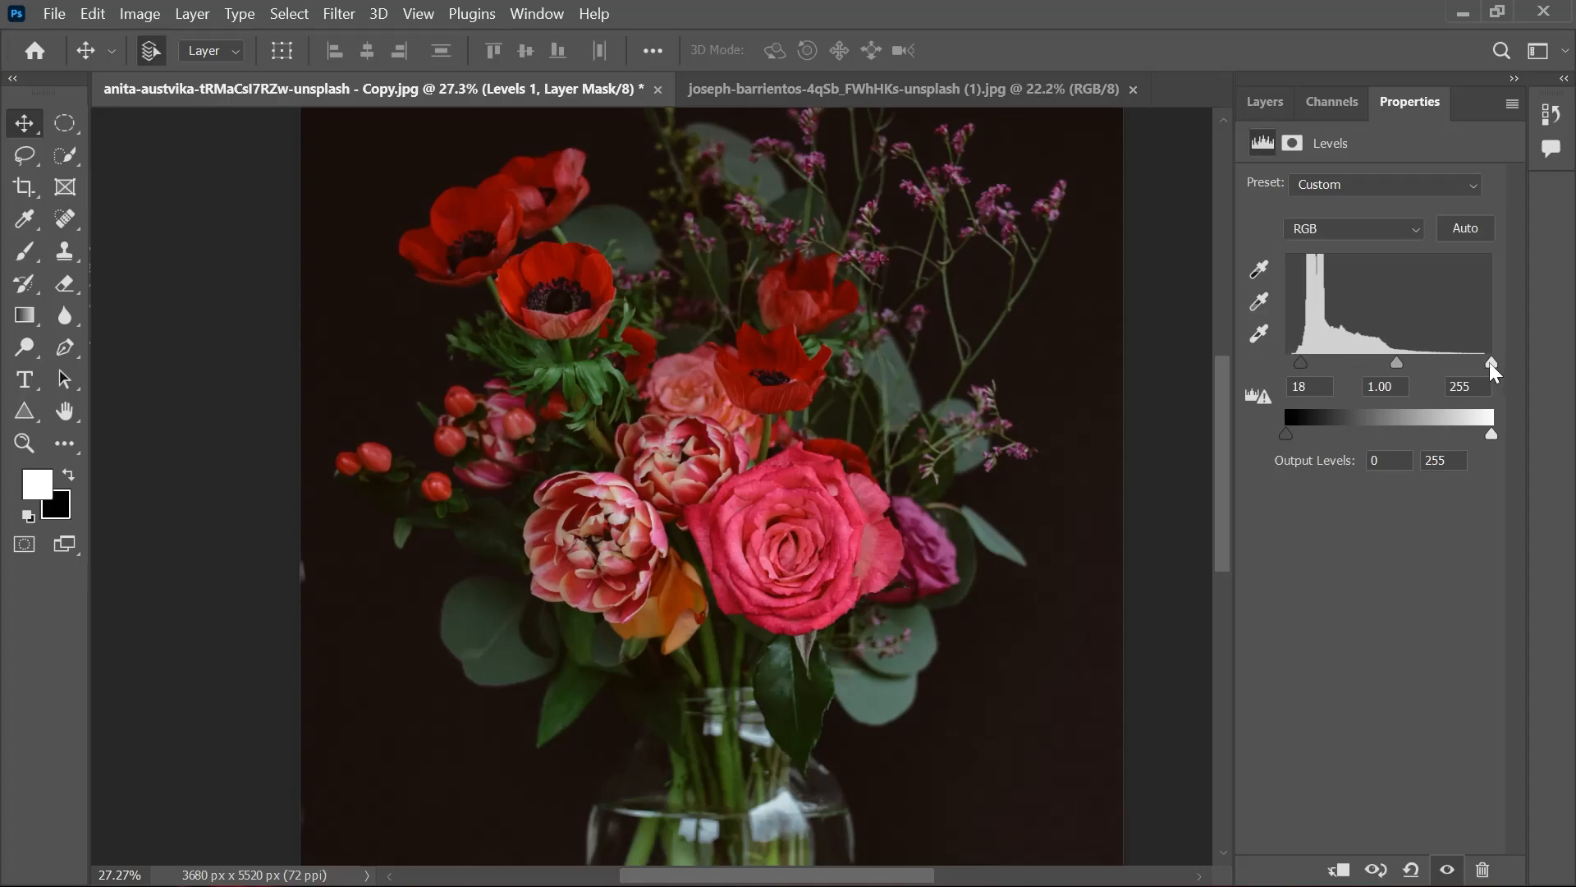
pyautogui.moveTo(1486, 361); pyautogui.dragTo(1454, 358)
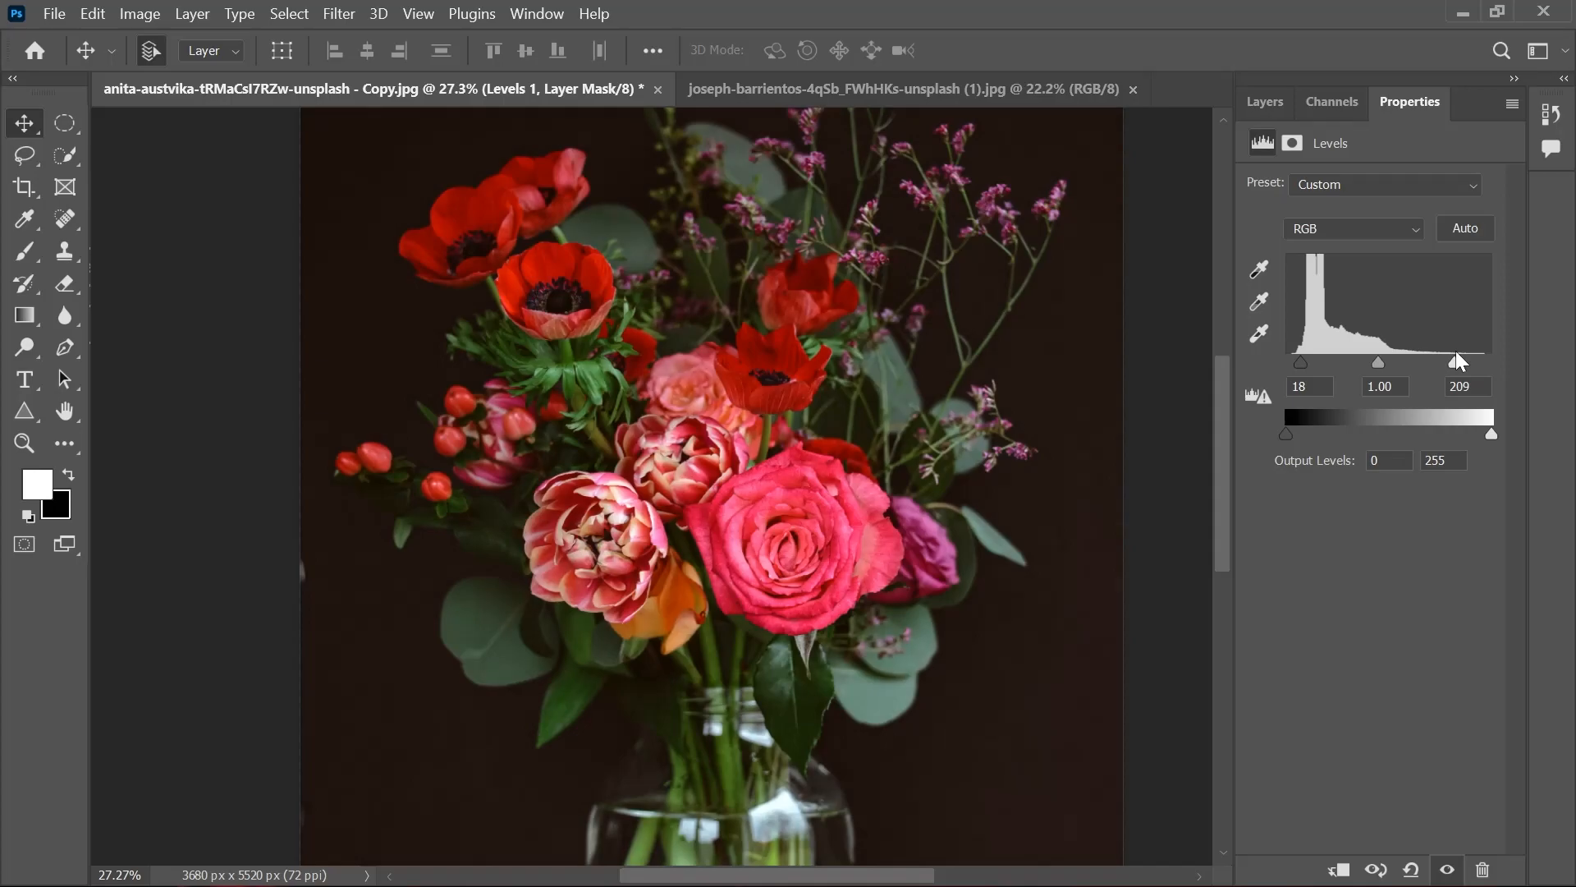
# Step: Toggle the Levels 1 layer's visibility to compare the bouquet before and after the adjustment, both overall and in close-up
pyautogui.click(1268, 100)
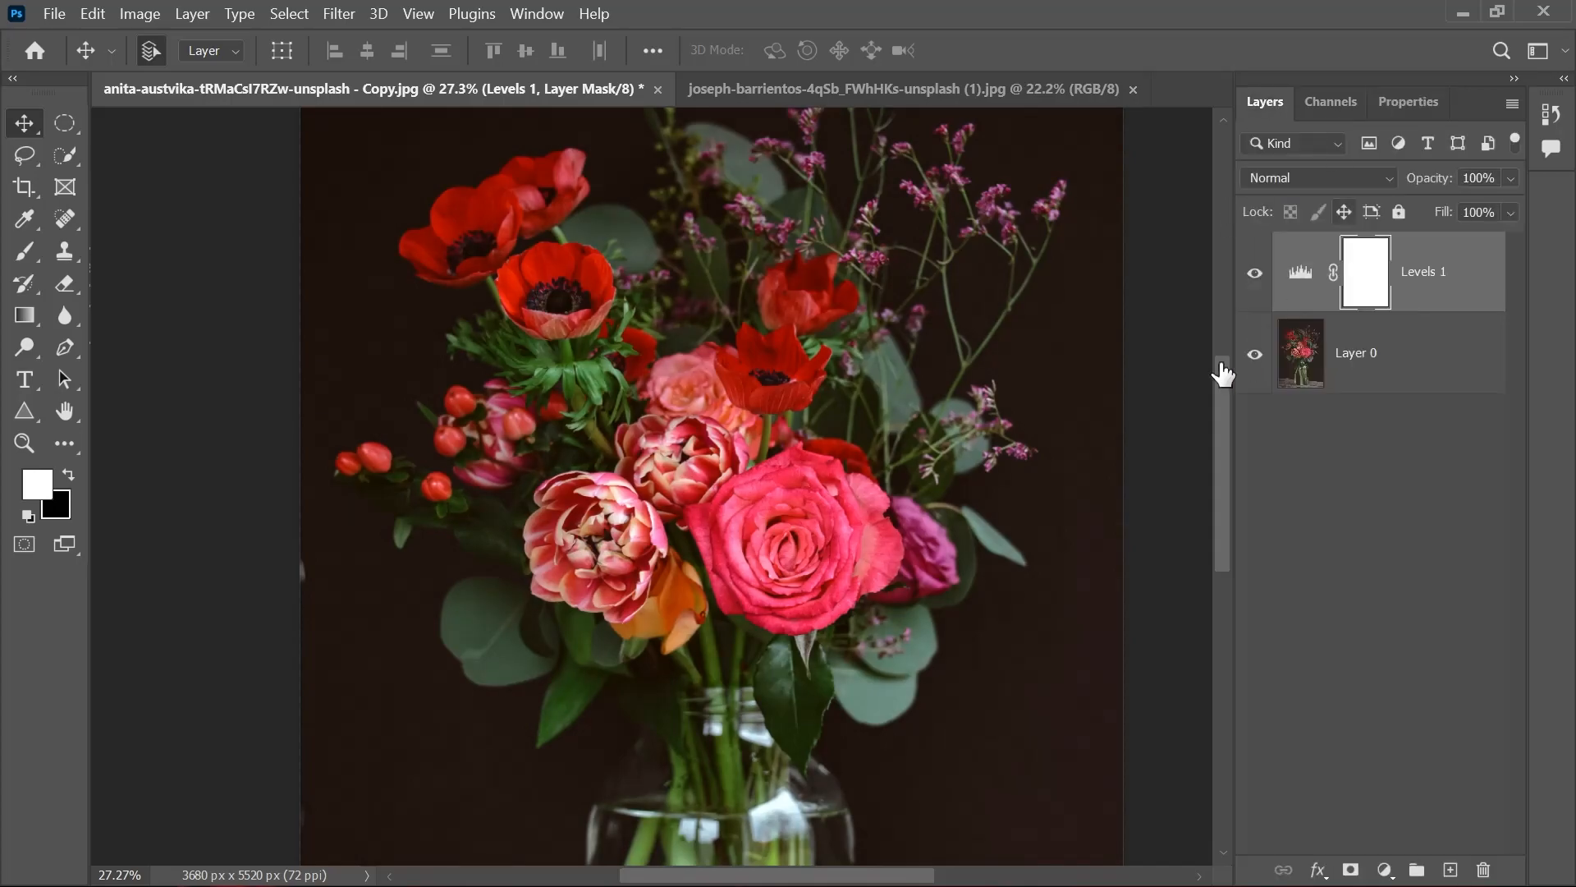
pyautogui.scroll(-2, 1056, 405)
pyautogui.moveTo(1002, 415); pyautogui.dragTo(919, 353)
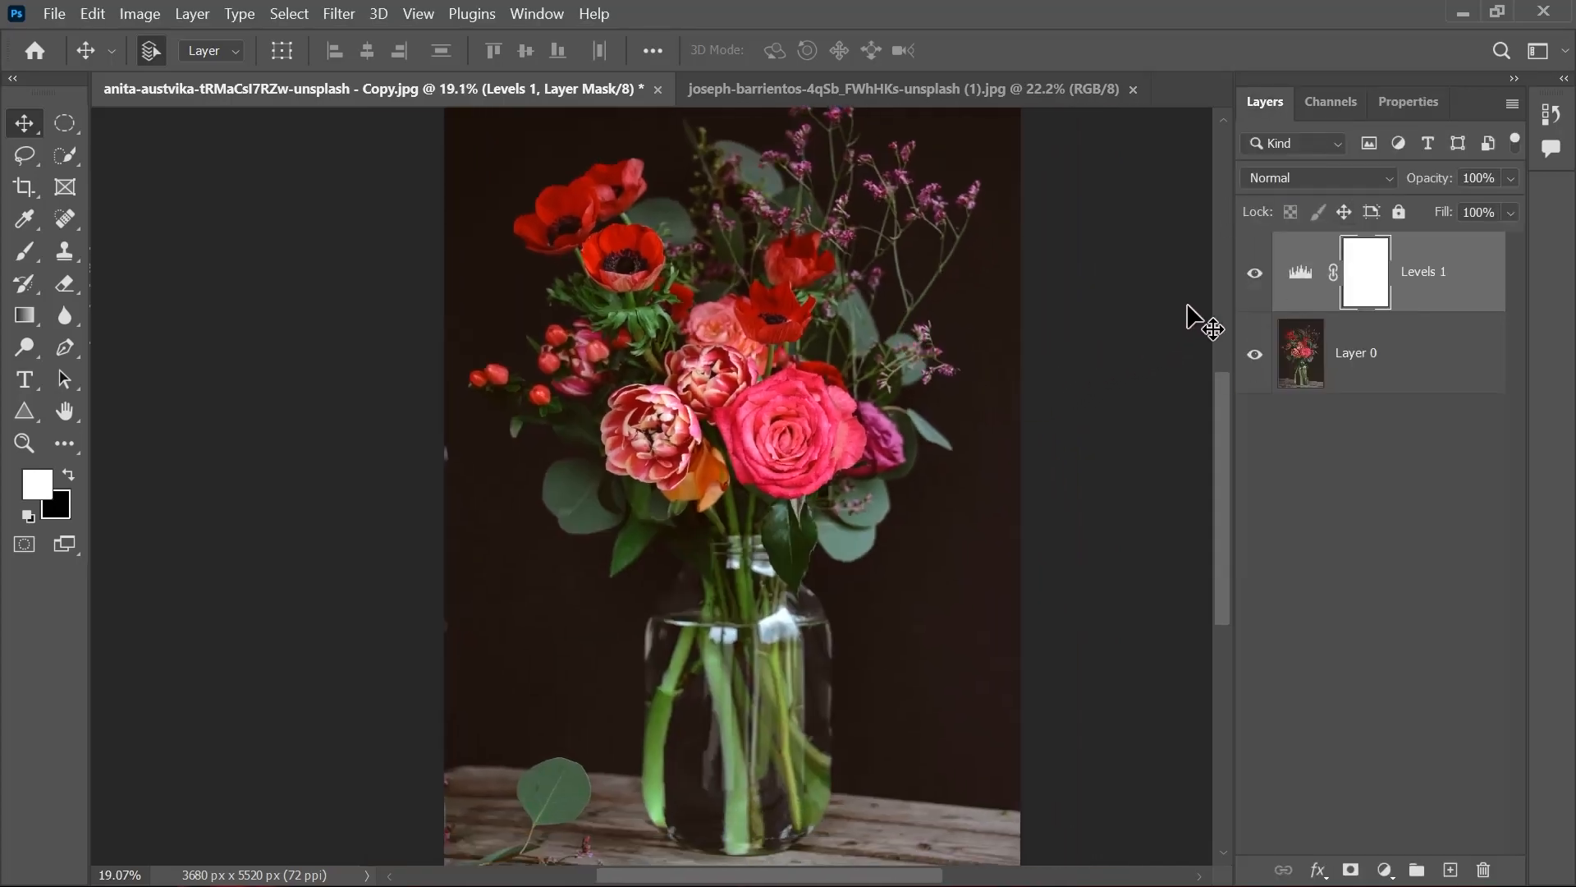
pyautogui.click(1256, 274)
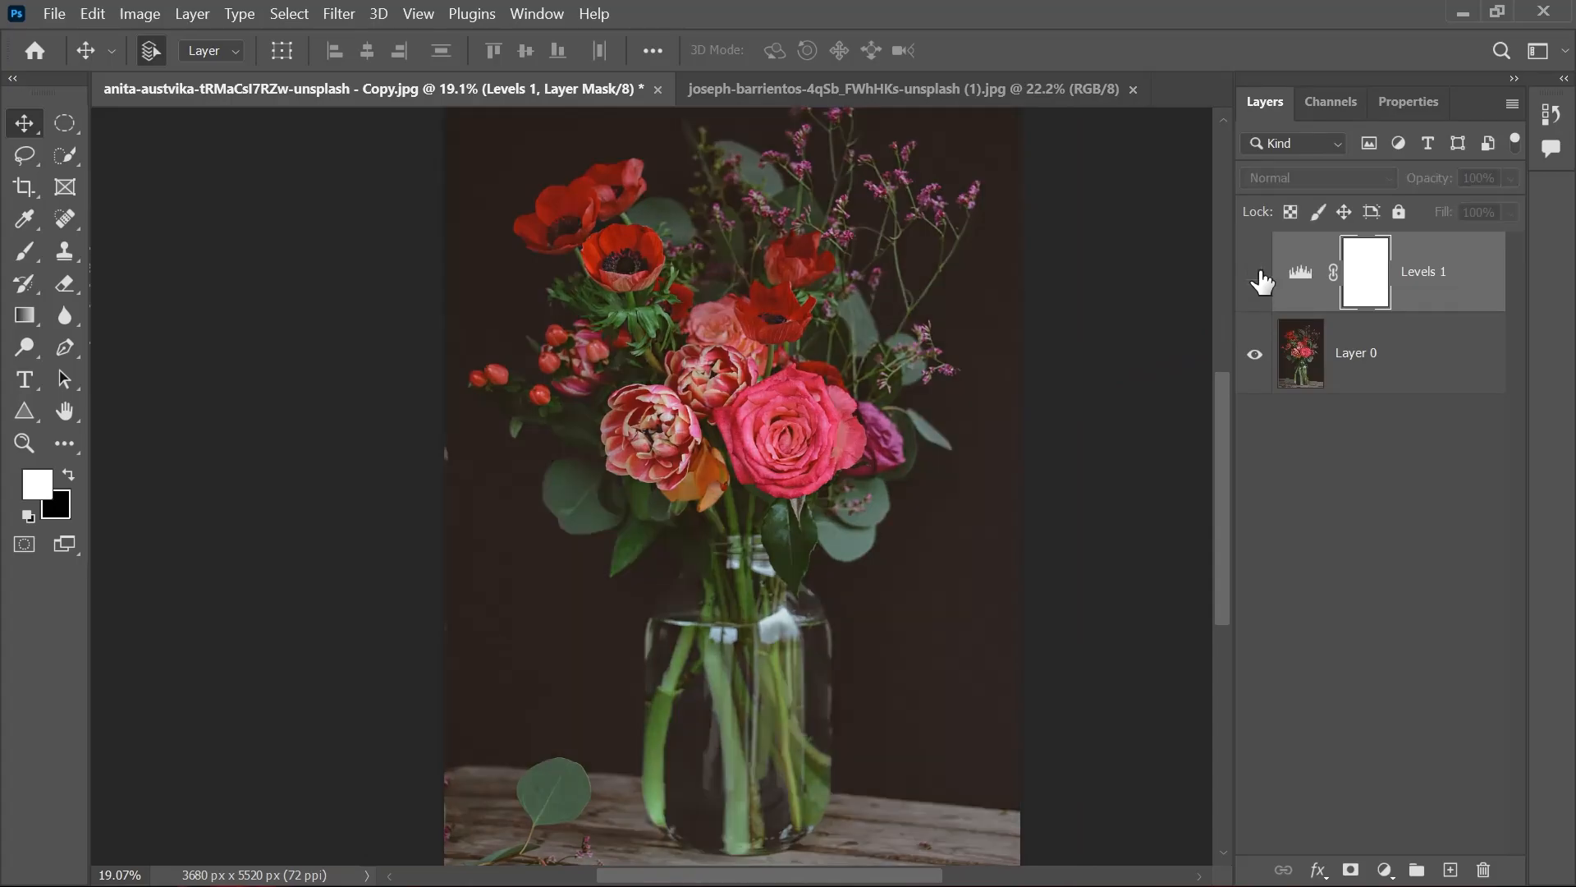
pyautogui.click(1259, 276)
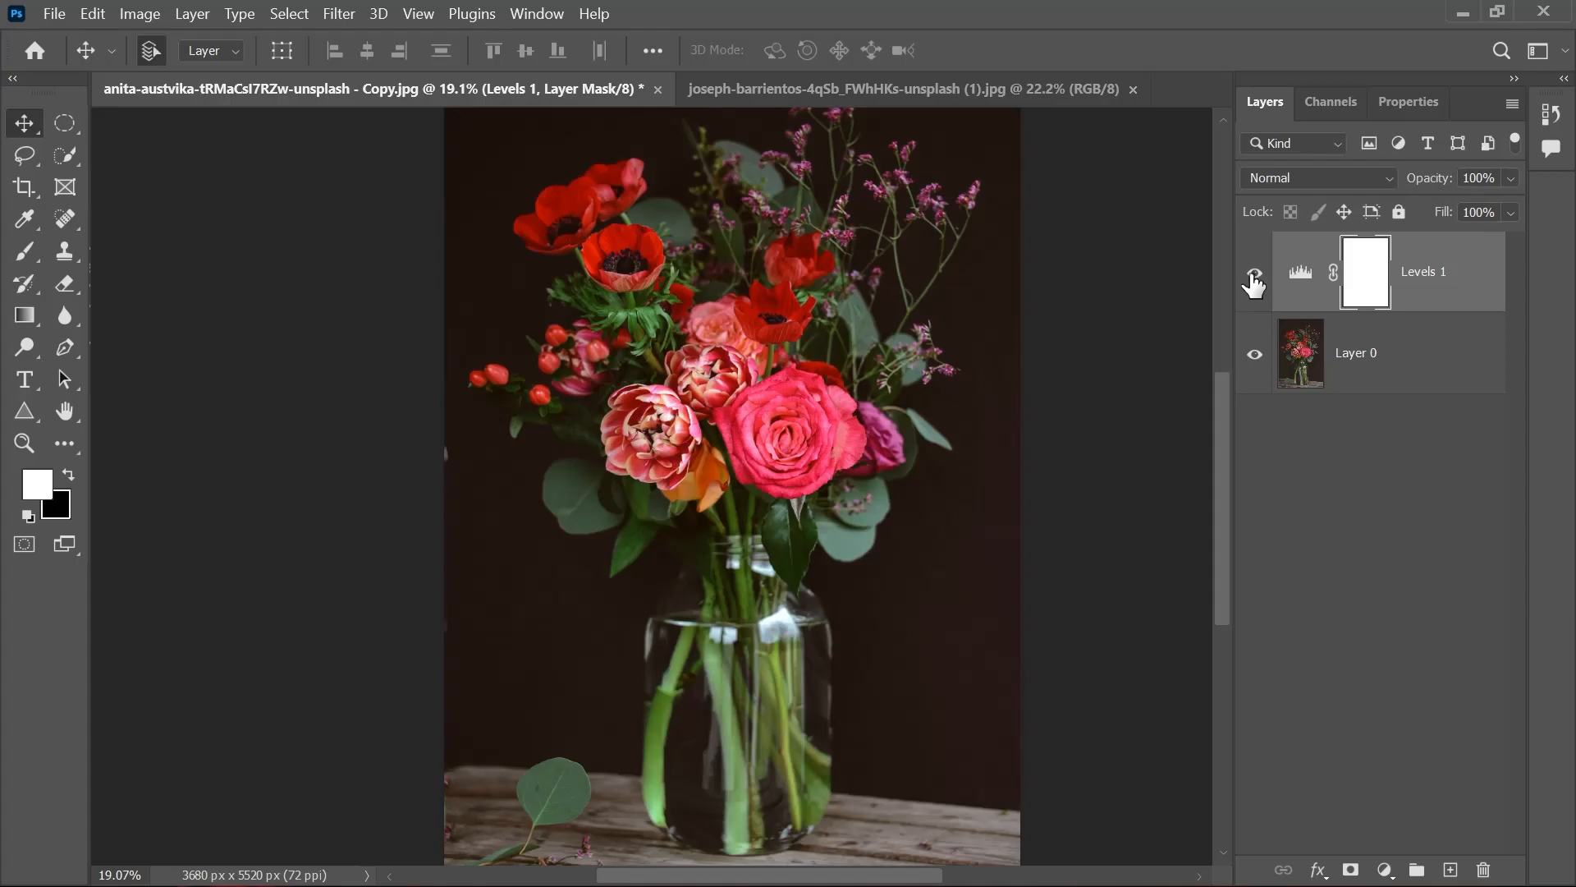
pyautogui.scroll(4, 702, 324)
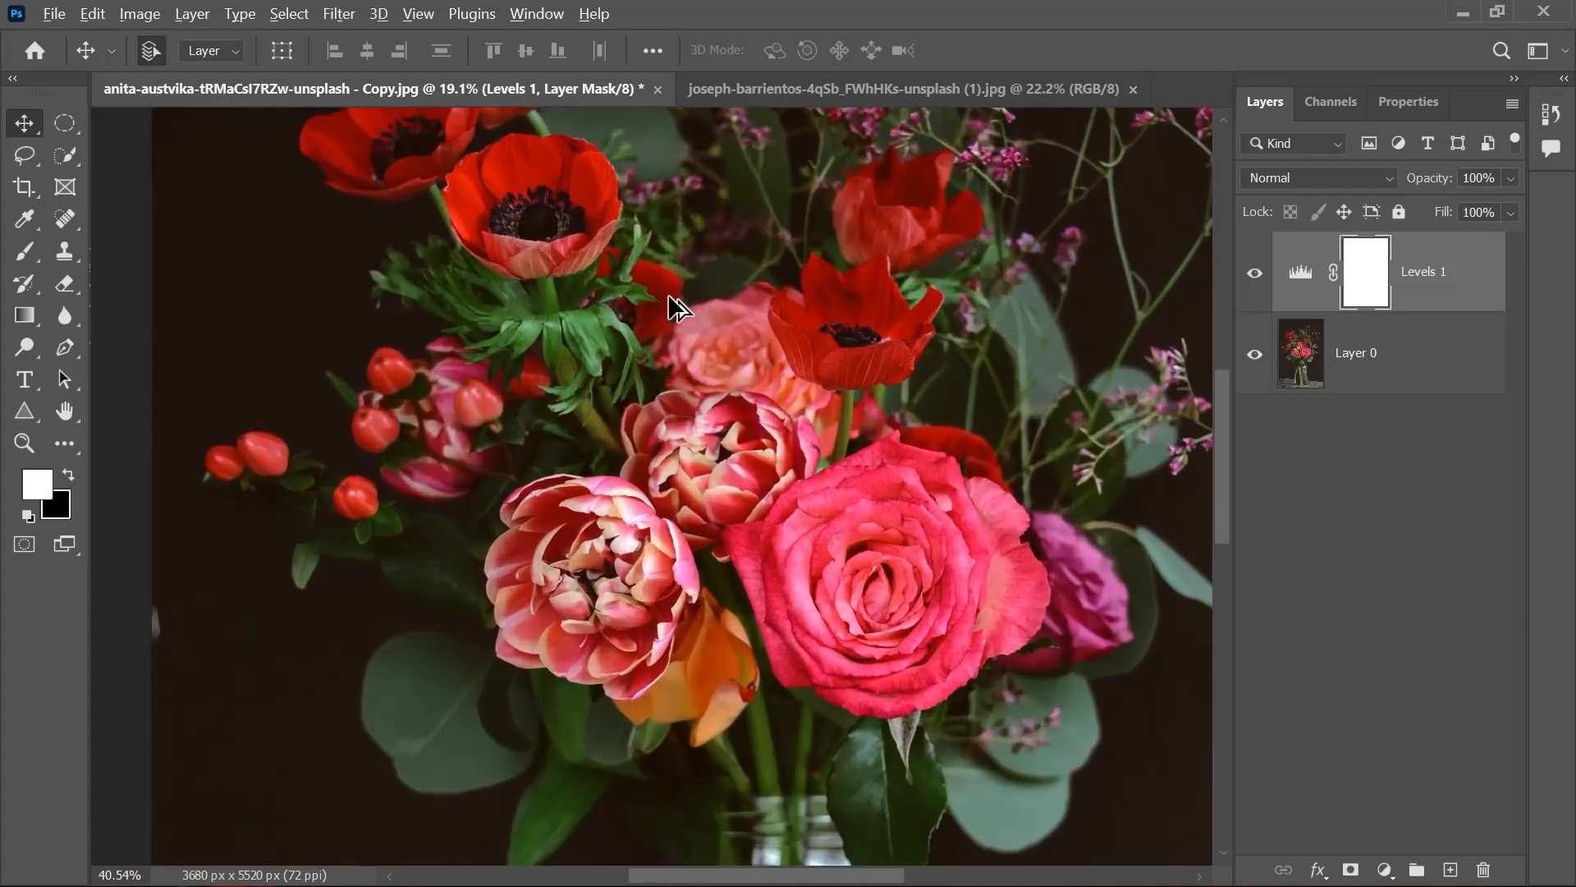
pyautogui.moveTo(573, 282); pyautogui.dragTo(597, 354)
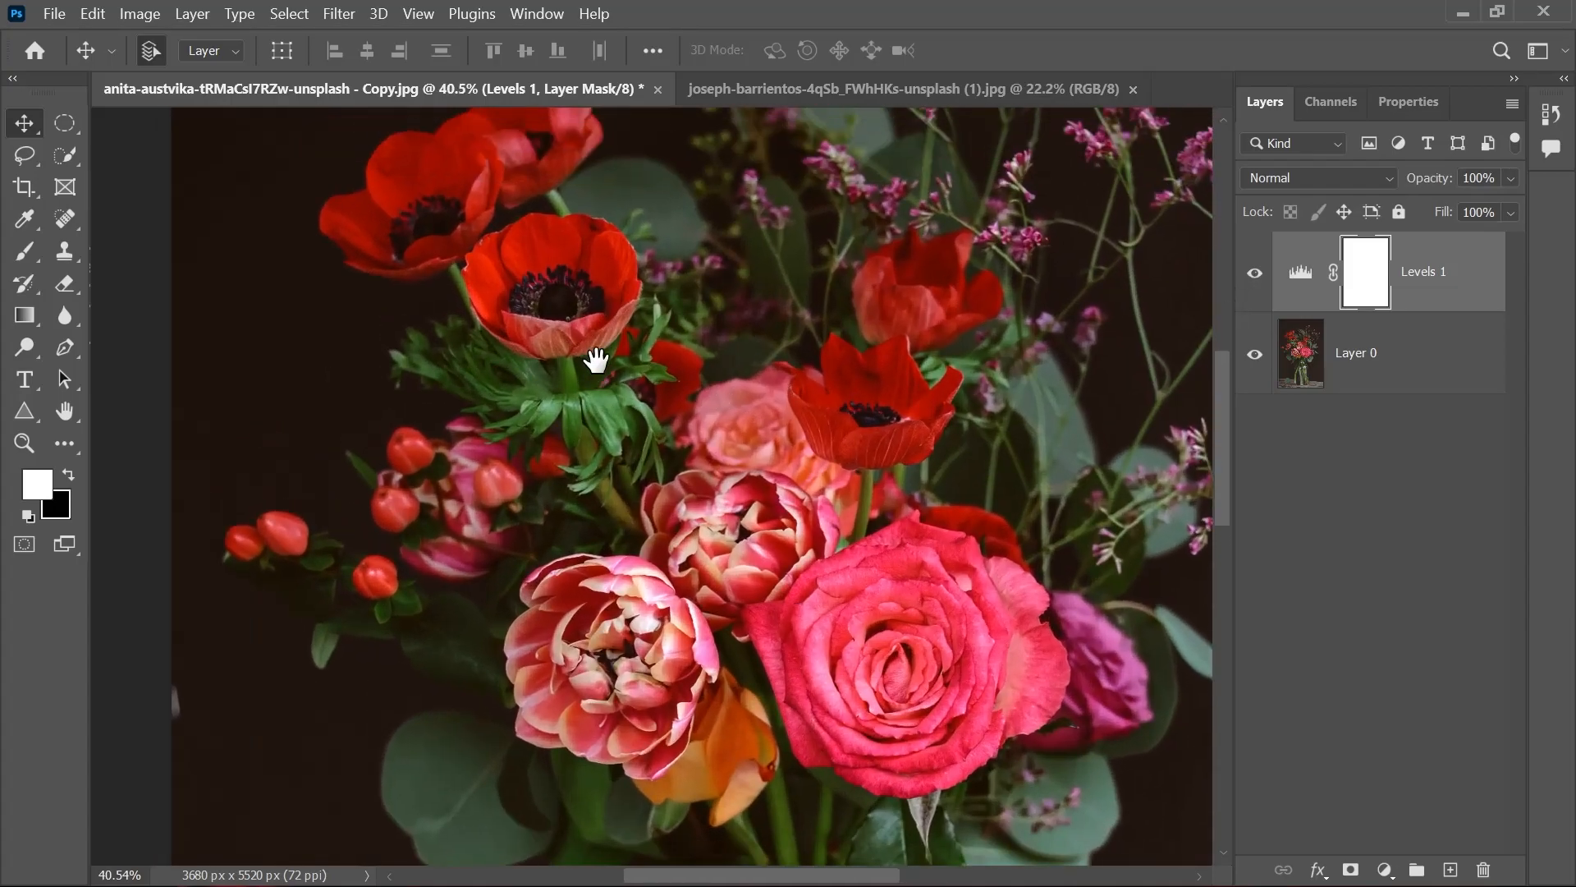
pyautogui.click(1255, 275)
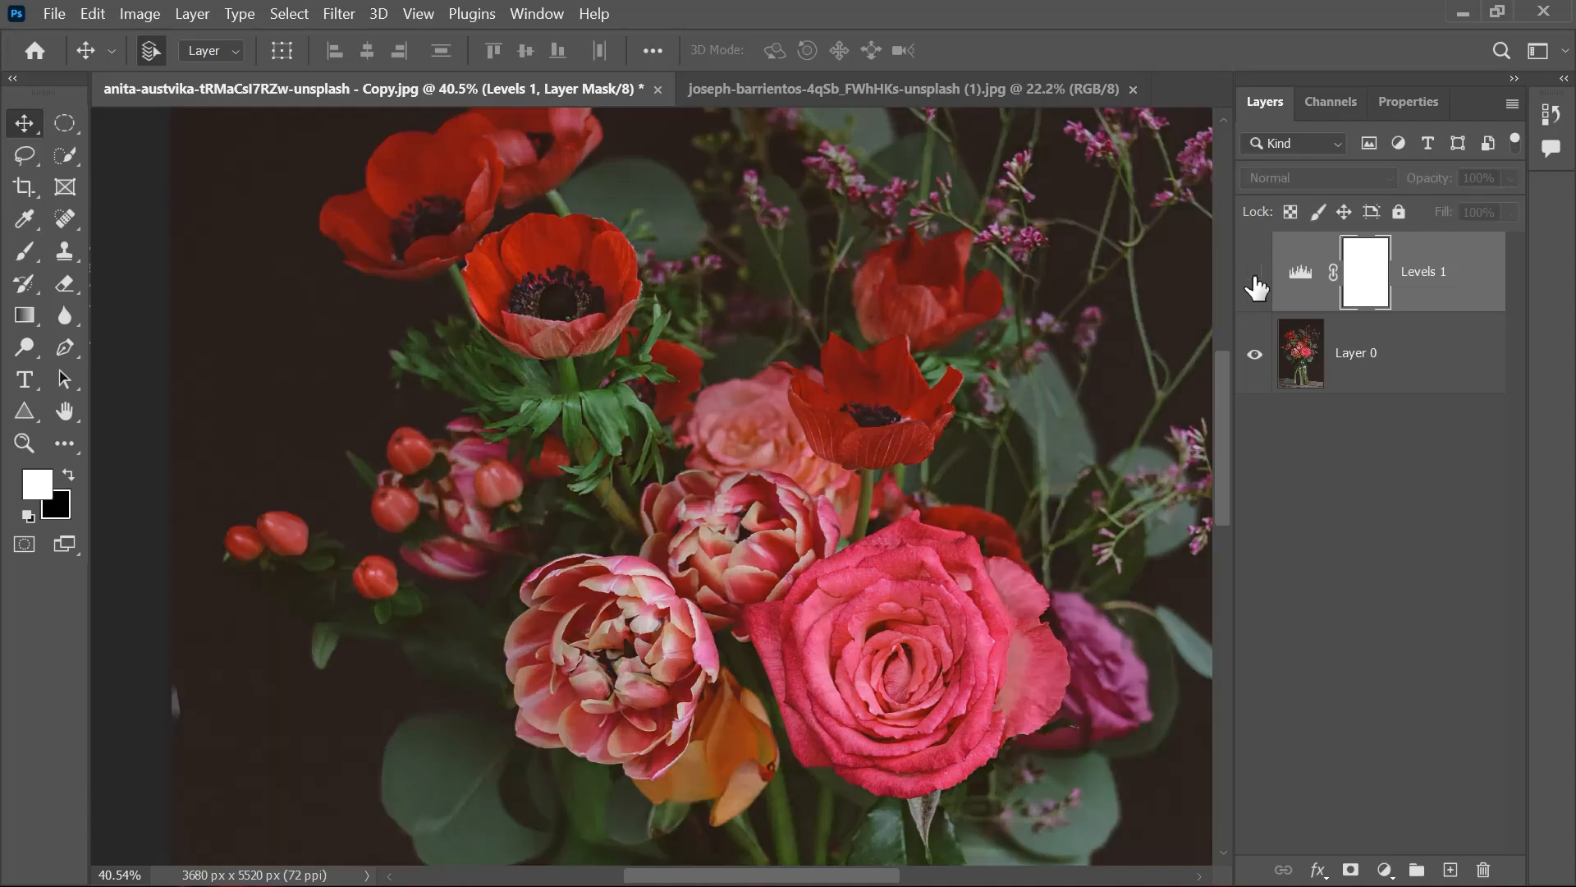
pyautogui.click(1255, 276)
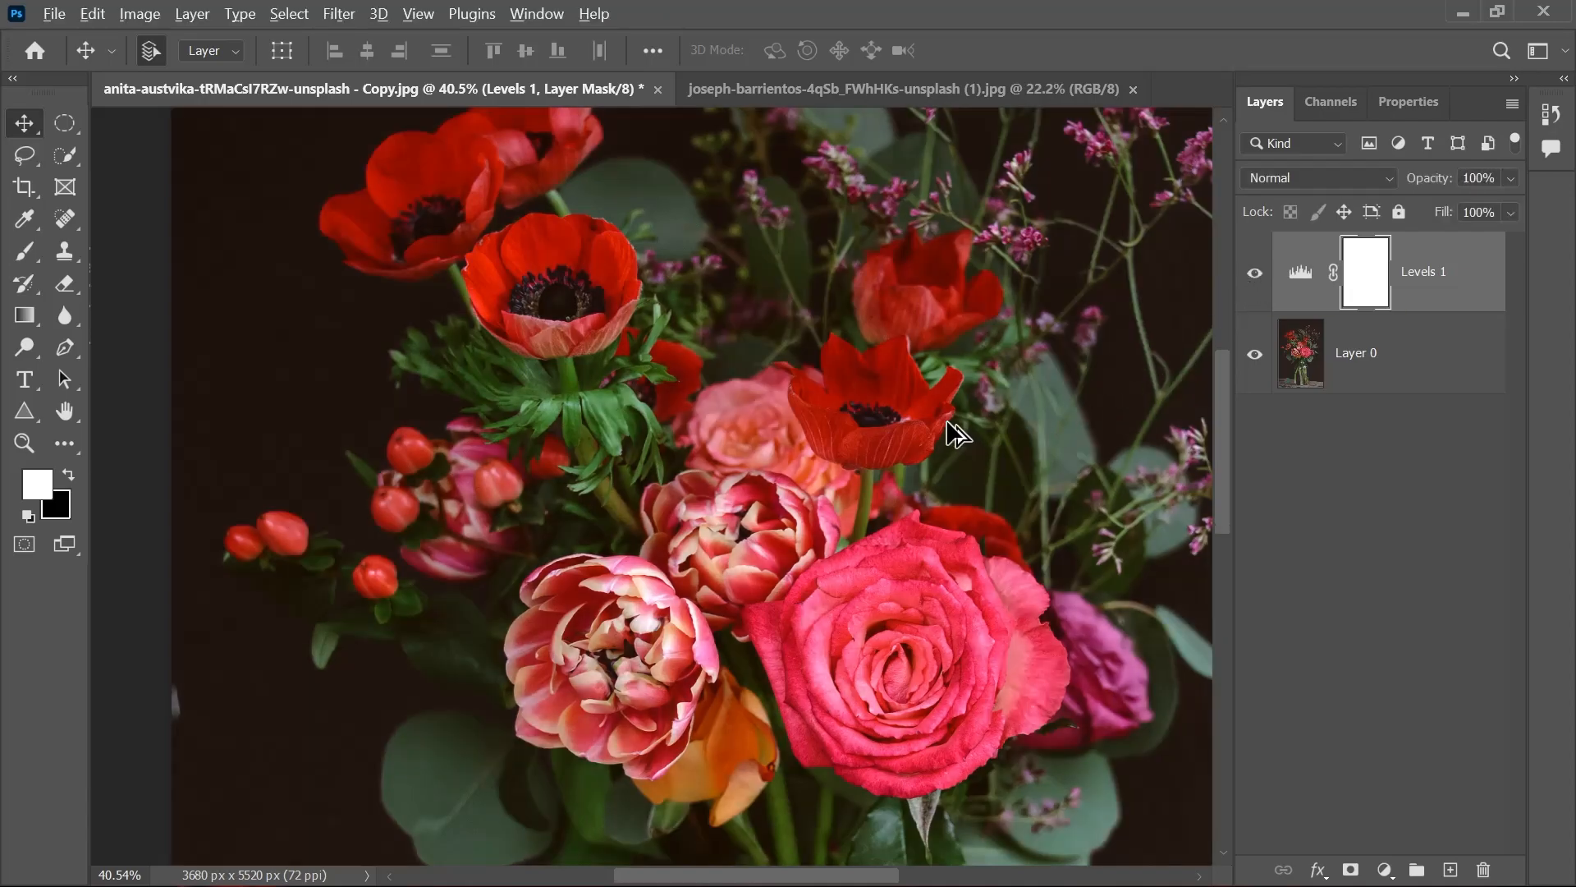
pyautogui.scroll(-3, 952, 433)
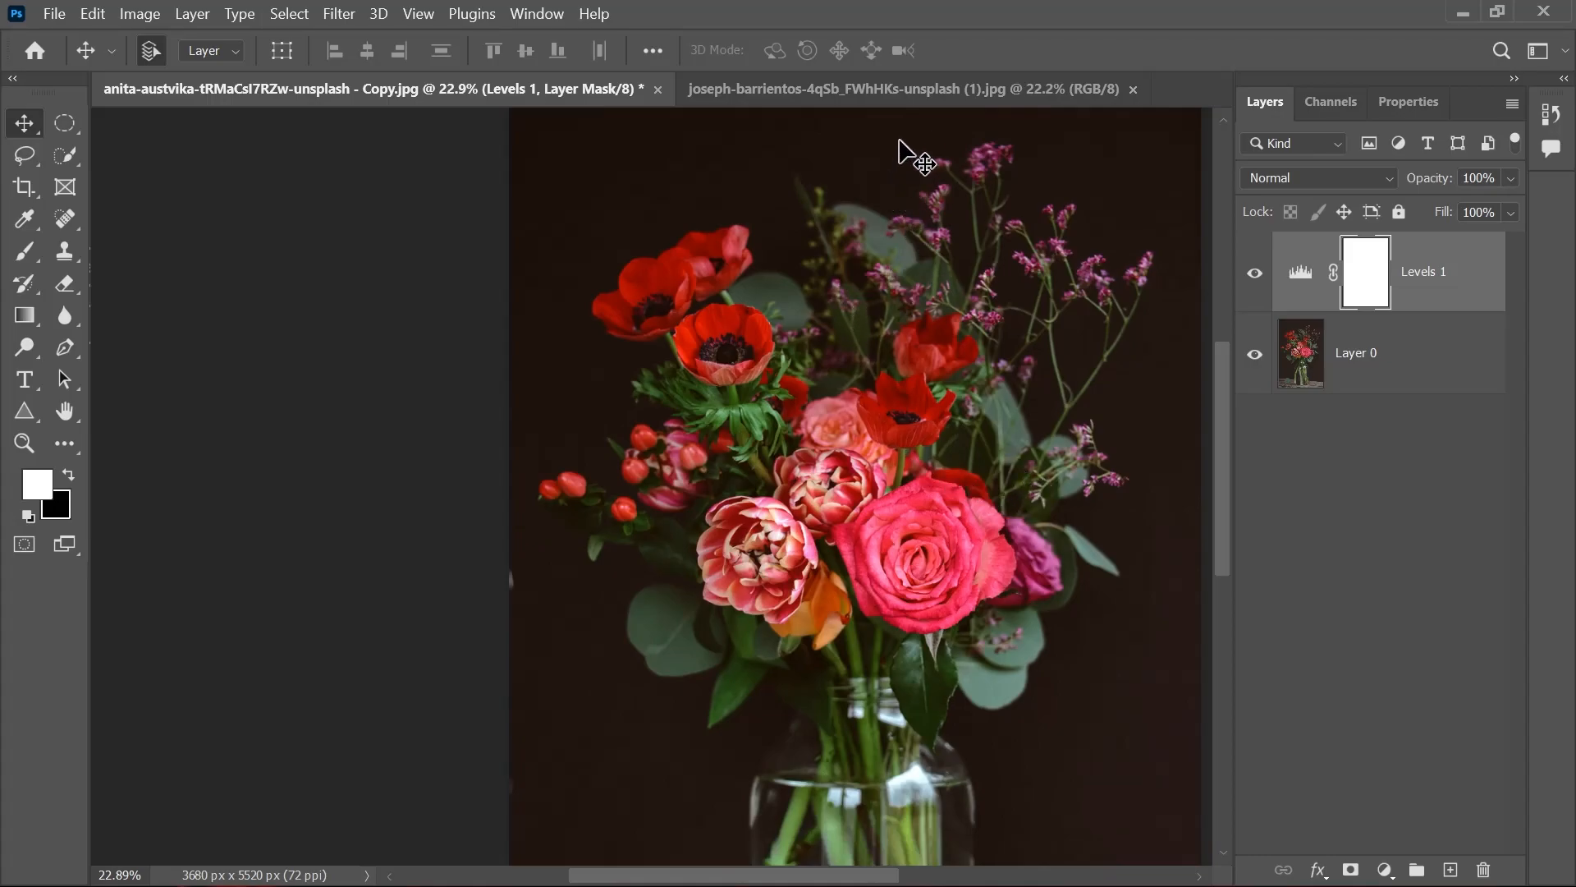
# Step: Switch to the open sneaker photo and add a Levels adjustment layer above its Background layer
pyautogui.click(932, 92)
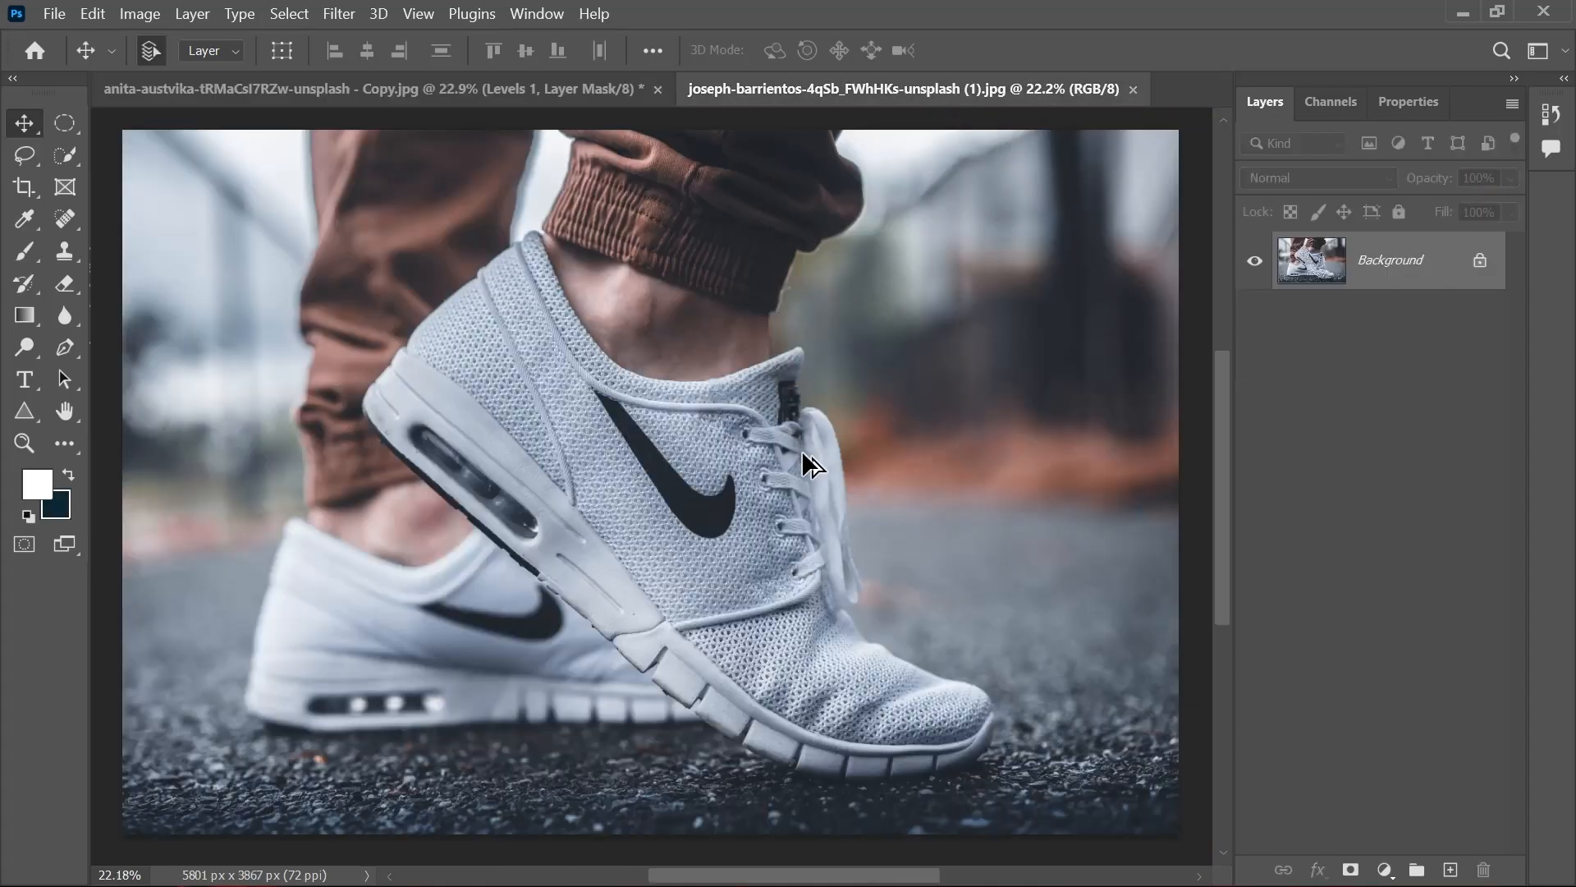
pyautogui.scroll(-2, 797, 445)
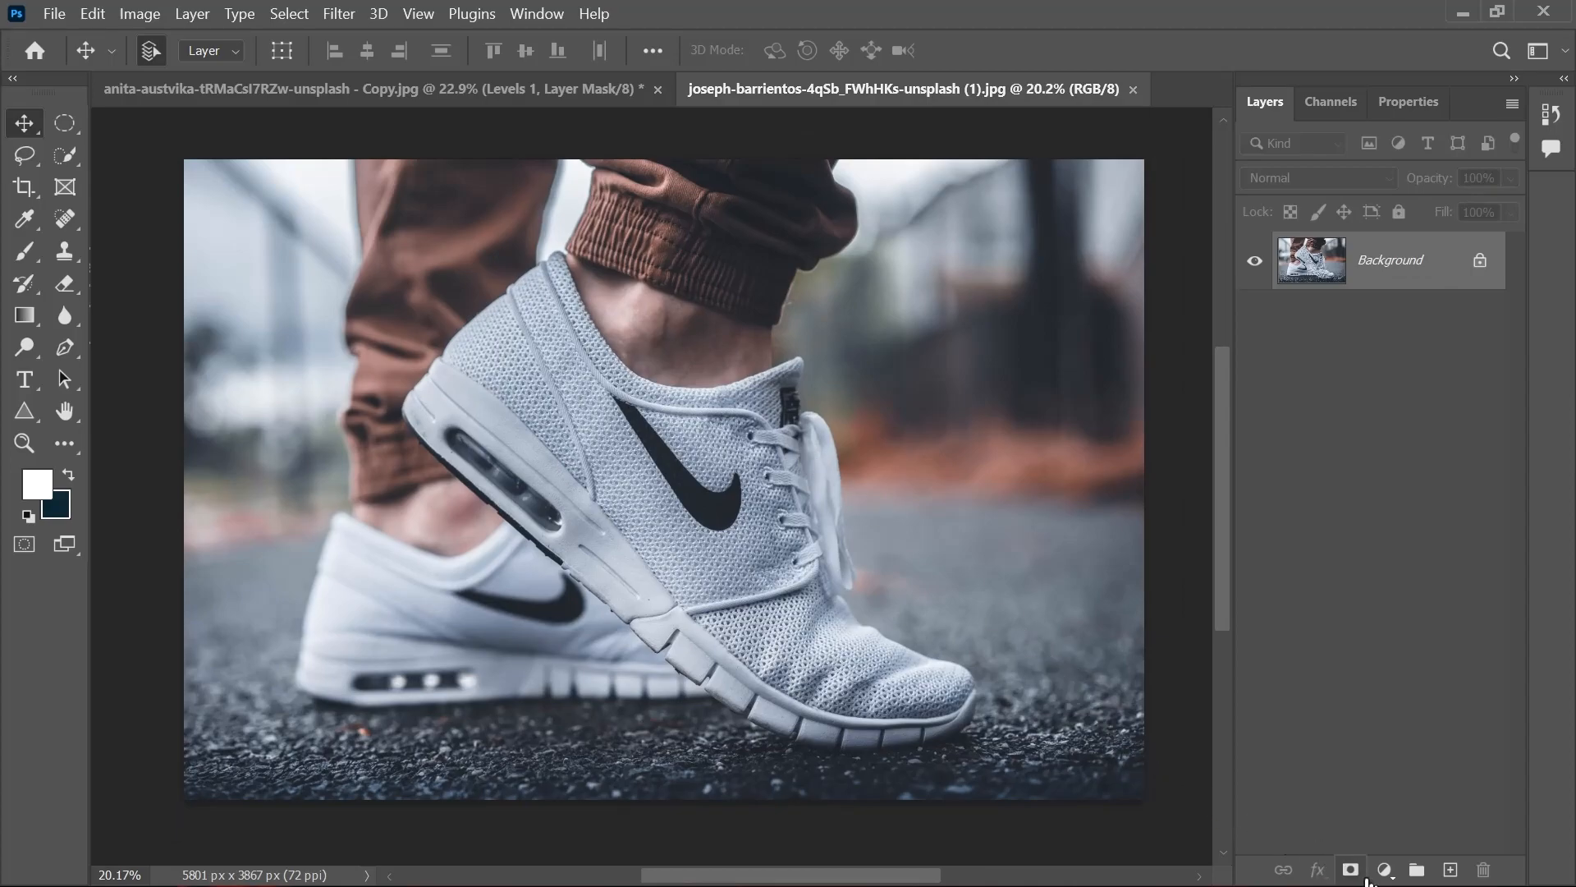
pyautogui.click(1385, 870)
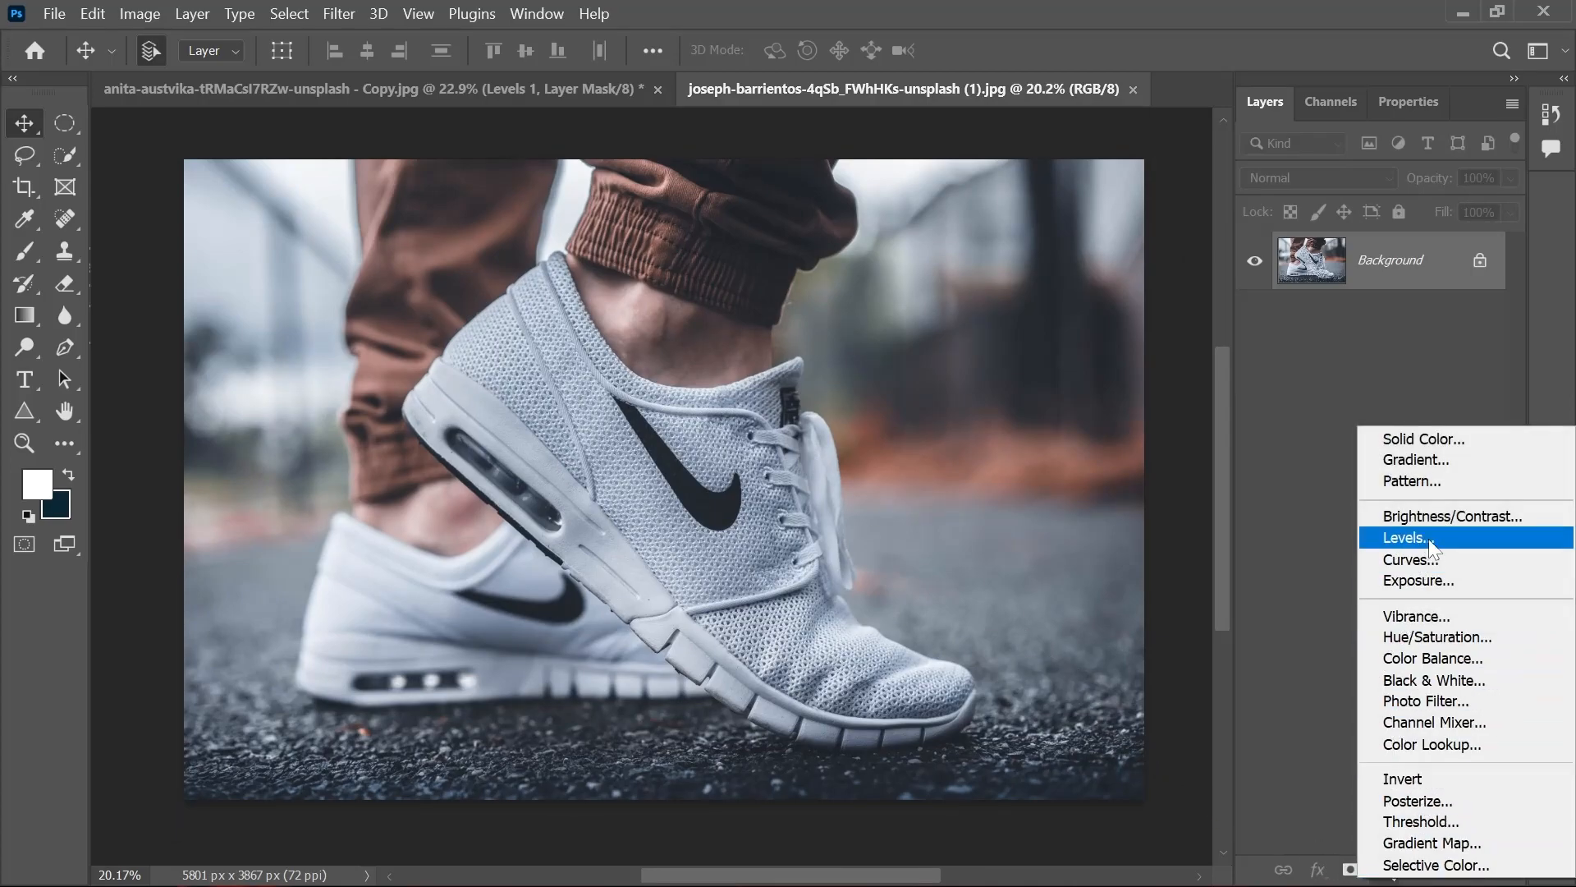
pyautogui.click(1406, 538)
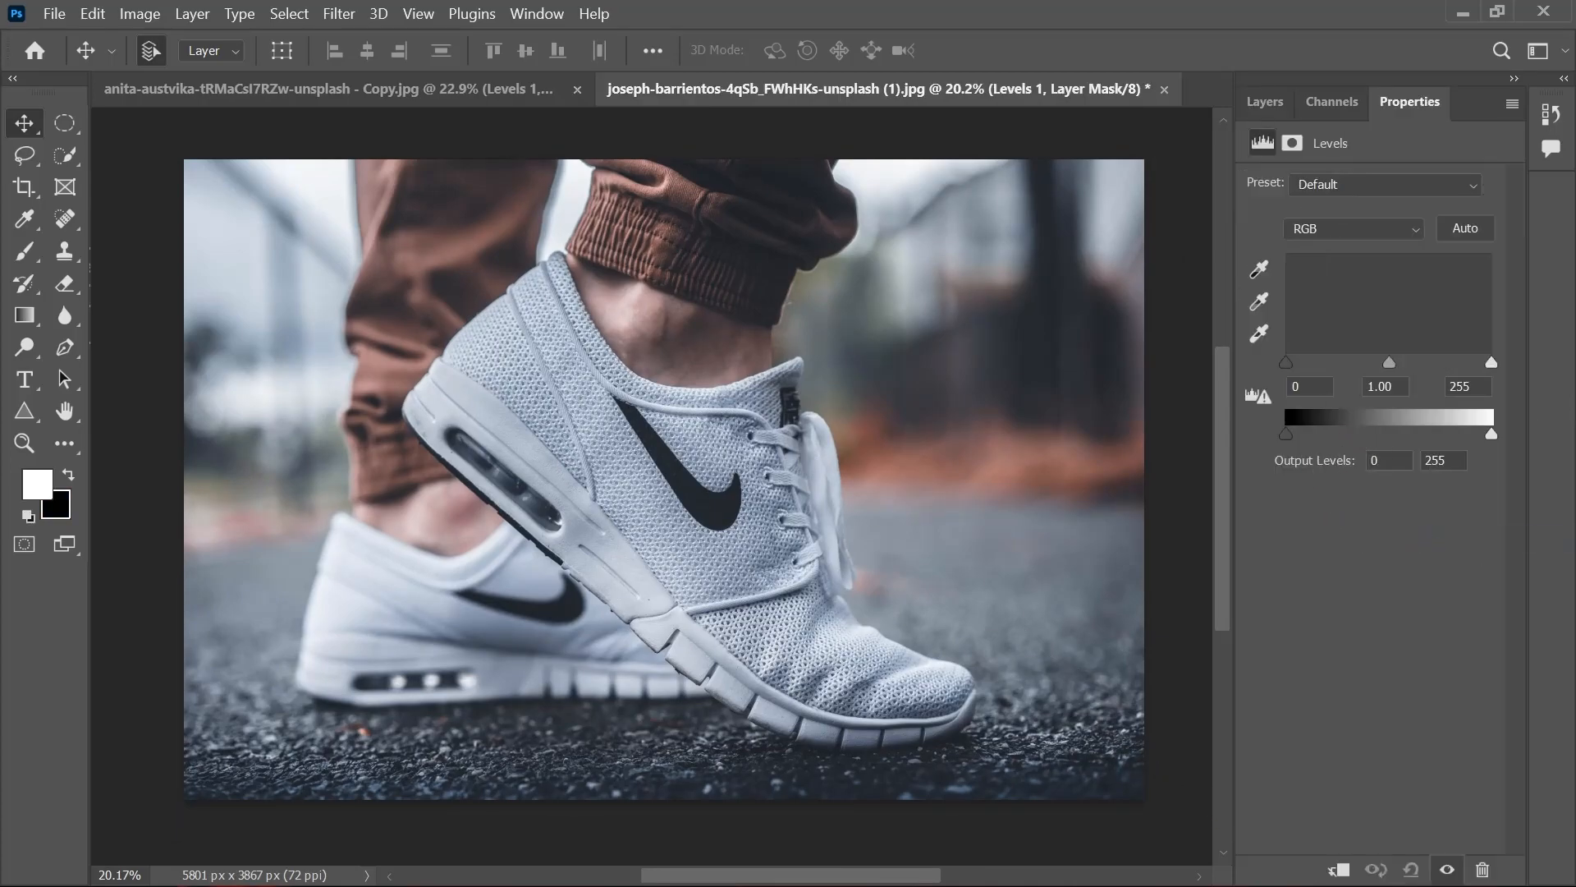
# Step: Set the Levels black input to 29 and the white input to 243 to strengthen the sneaker photo's contrast
pyautogui.moveTo(1286, 364); pyautogui.dragTo(1309, 351)
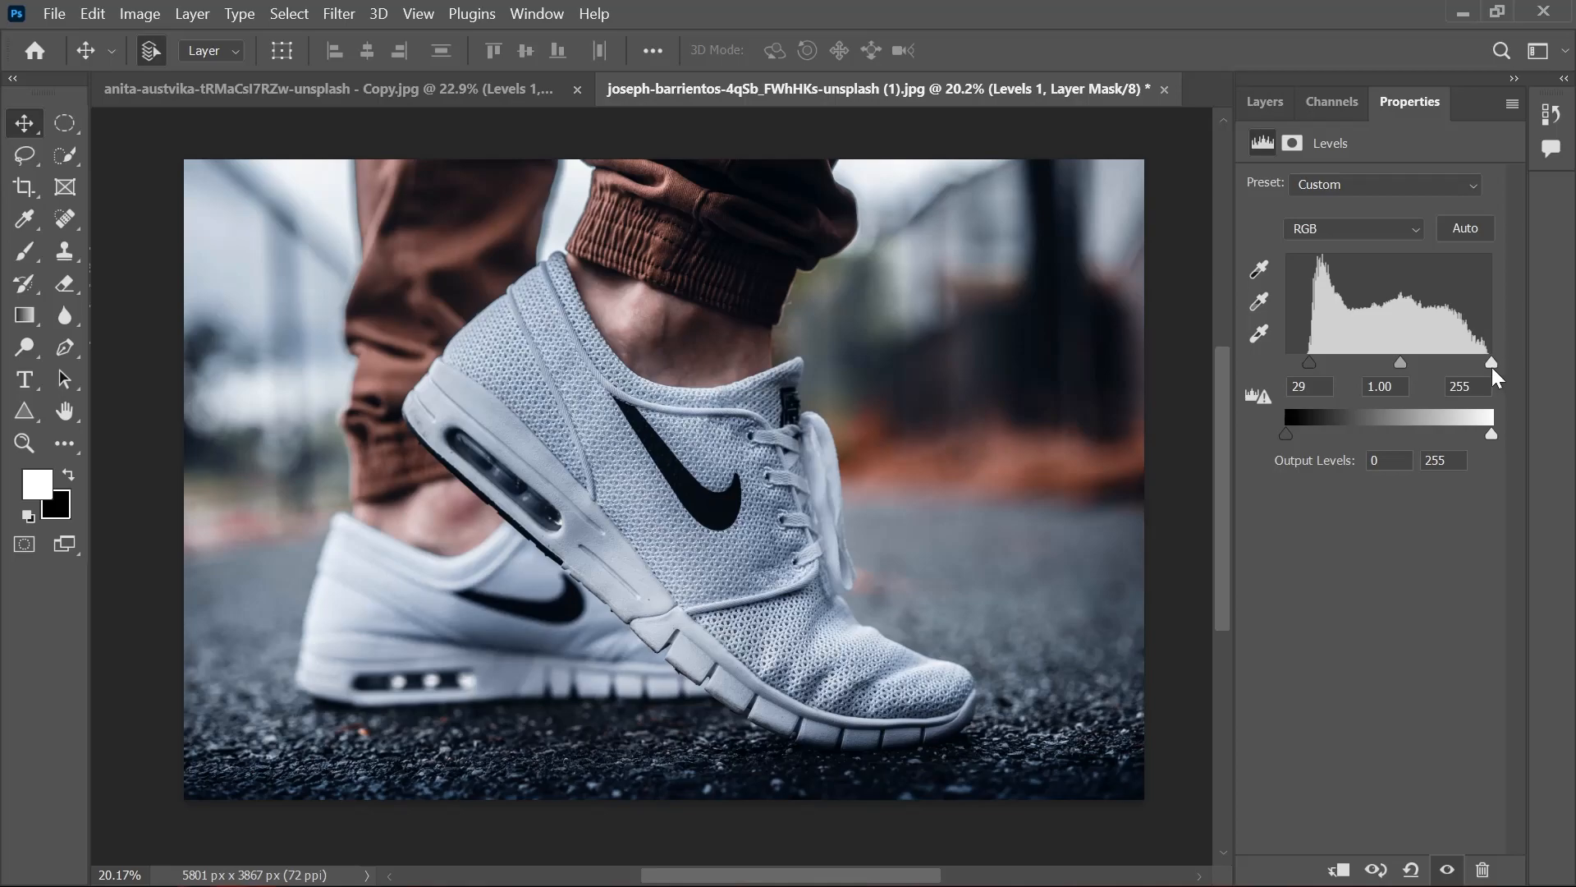
pyautogui.moveTo(1489, 365); pyautogui.dragTo(1468, 364)
pyautogui.moveTo(1478, 370); pyautogui.dragTo(1397, 362)
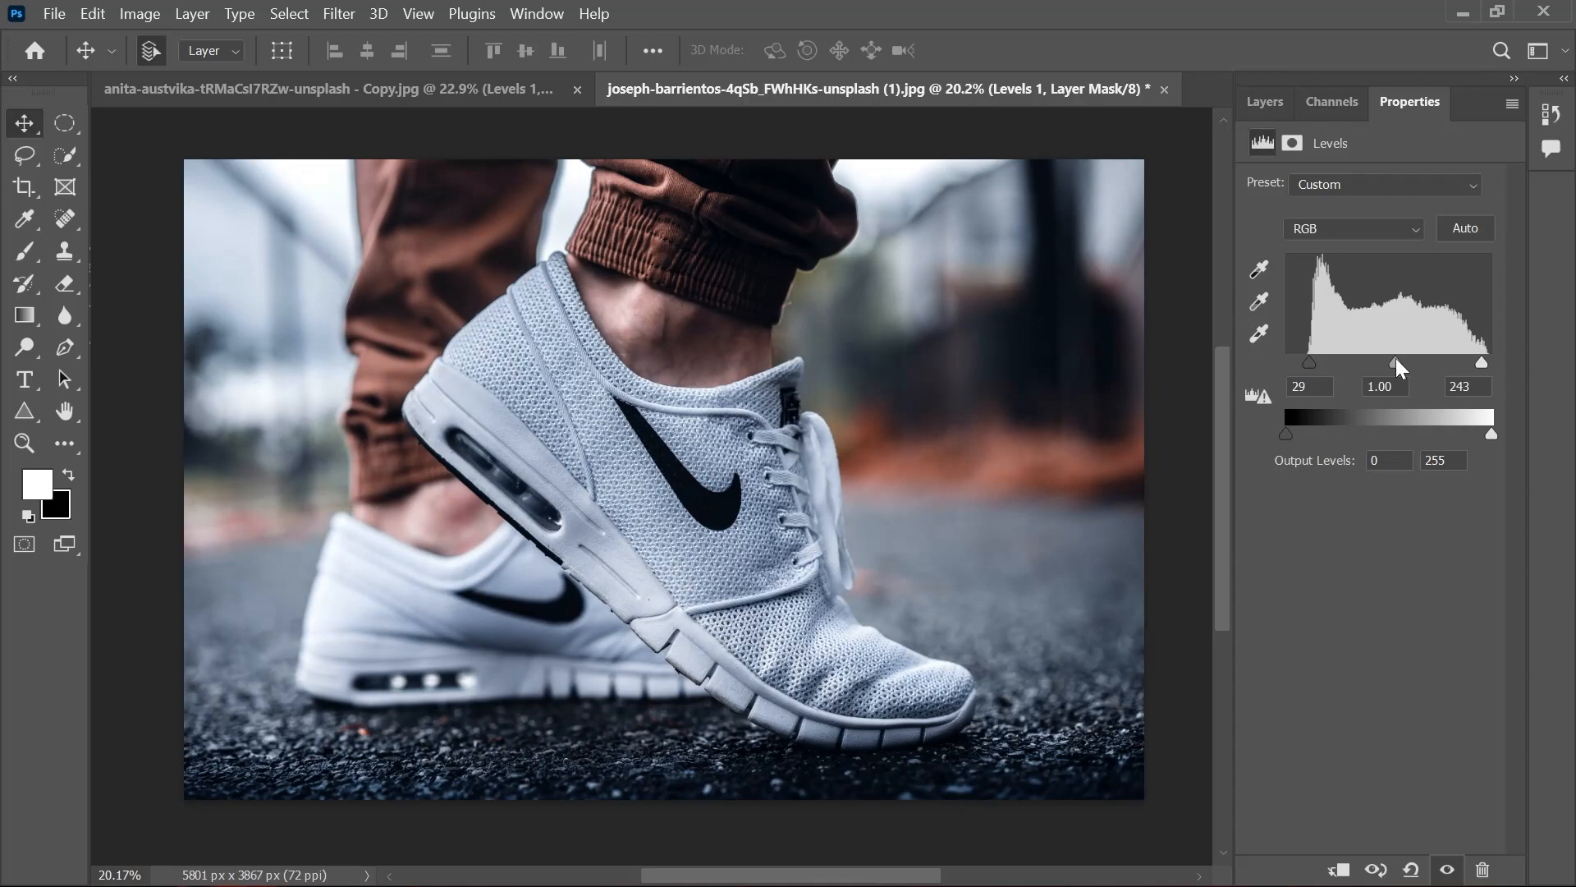
# Step: Toggle the Levels 1 layer's visibility to compare the sneaker photo before and after, and examine the adjusted ankle and shoe fabric in close-up
pyautogui.click(1267, 104)
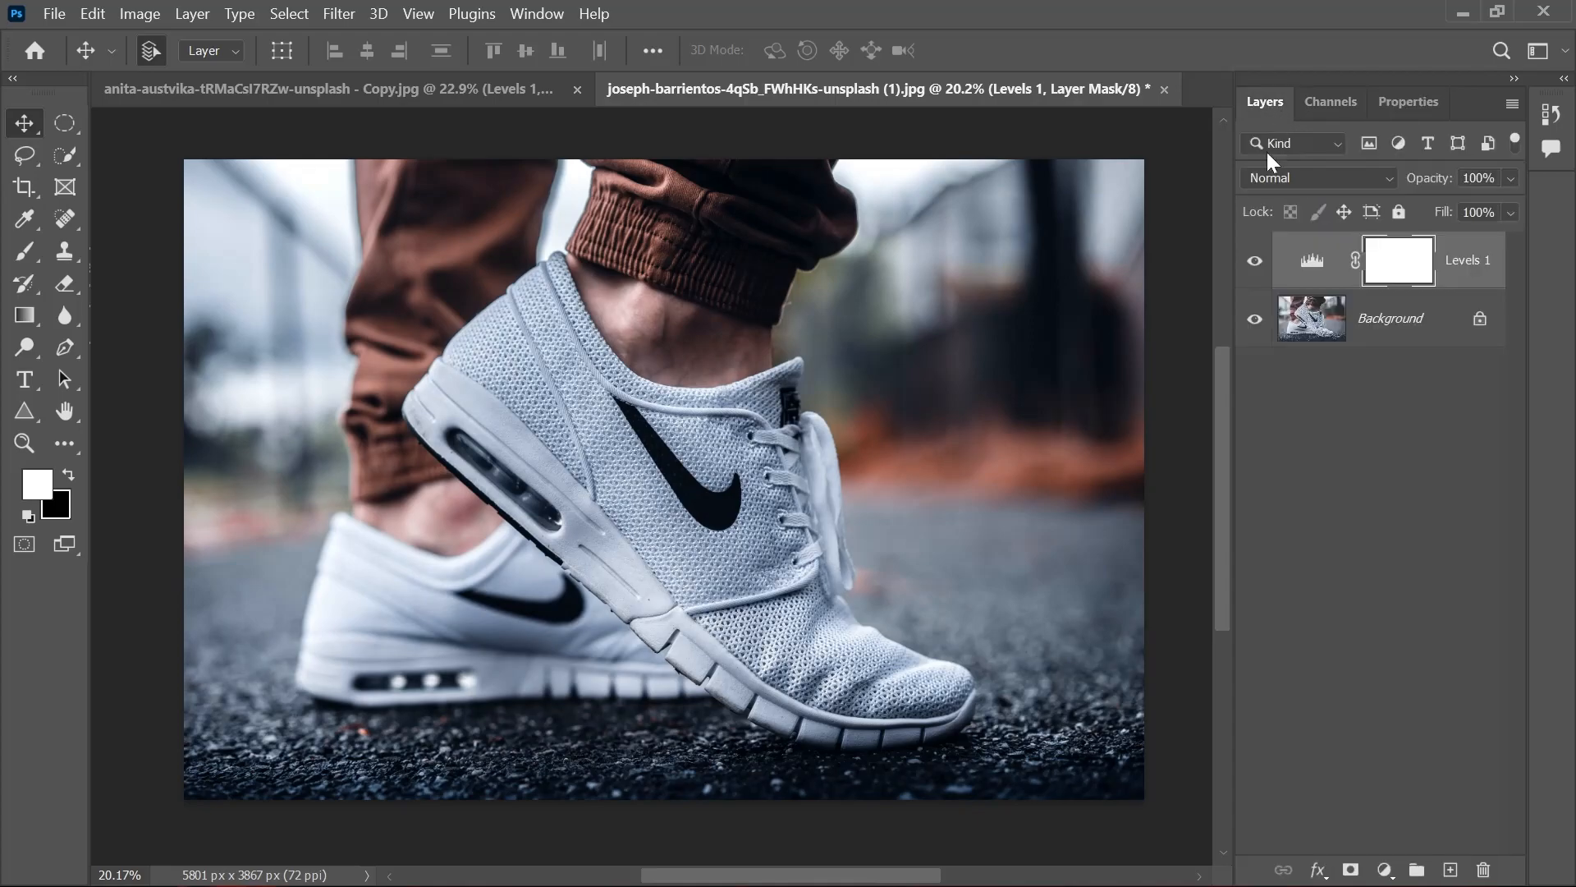
pyautogui.scroll(1, 791, 555)
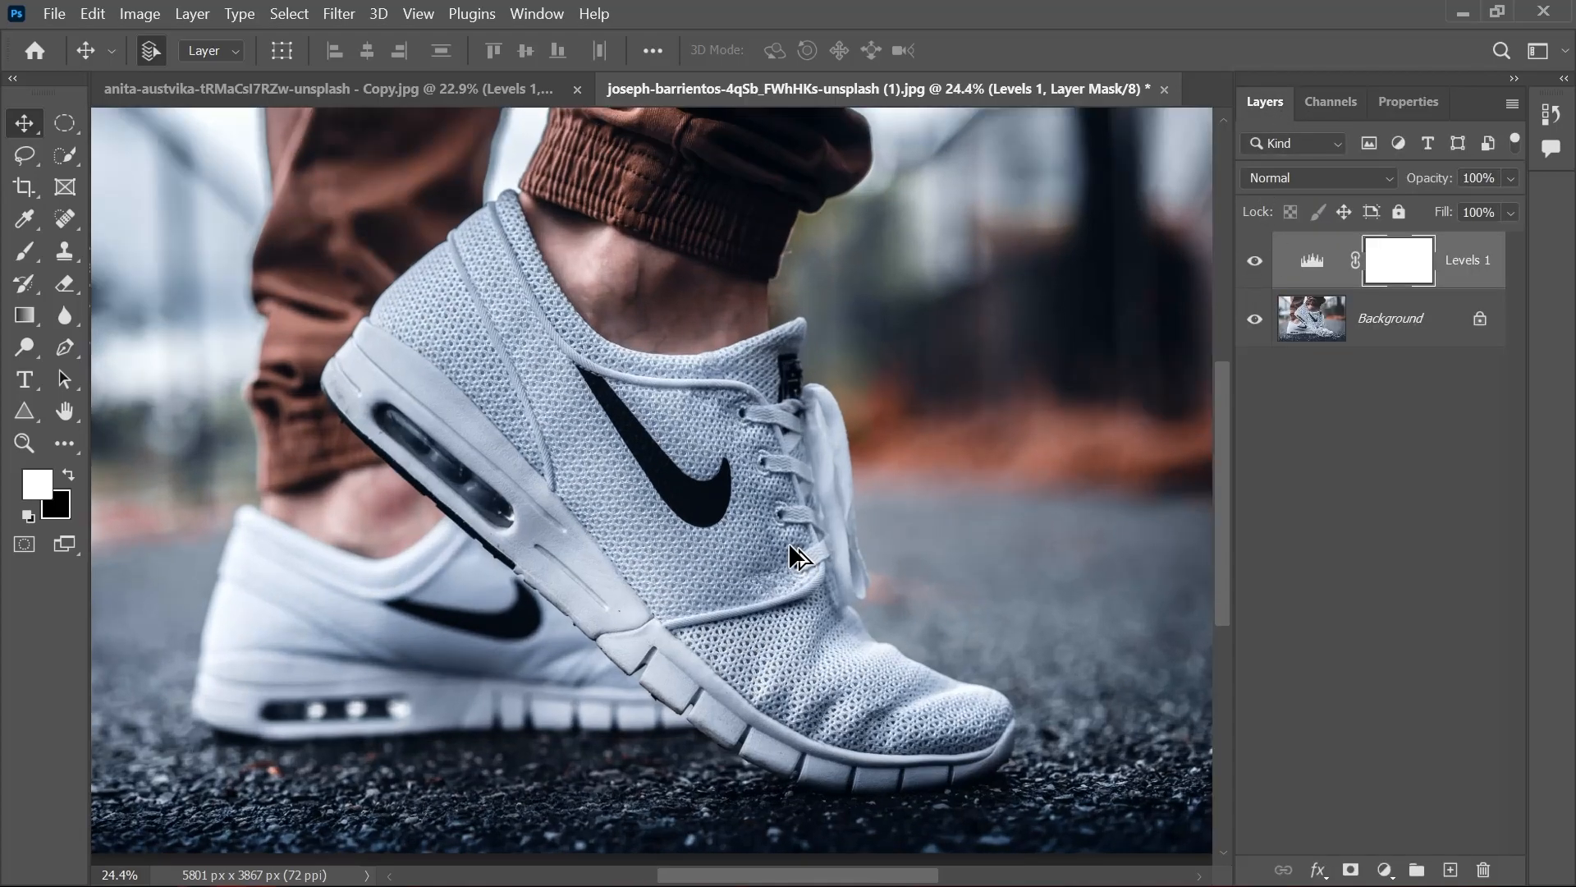
pyautogui.moveTo(669, 510); pyautogui.dragTo(686, 526)
pyautogui.click(1253, 261)
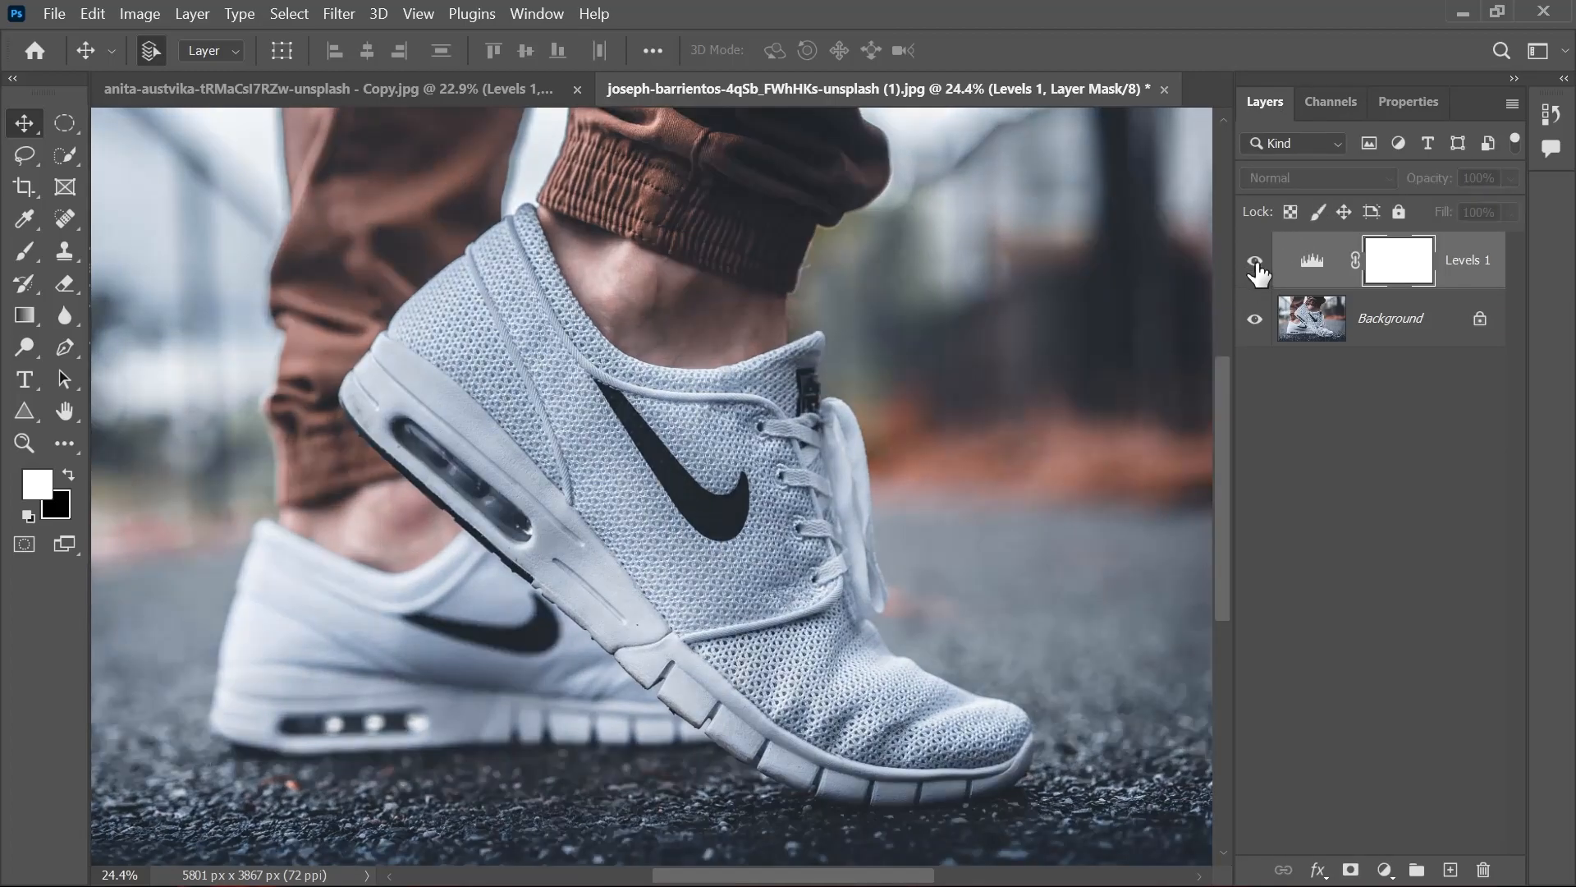
pyautogui.click(1256, 263)
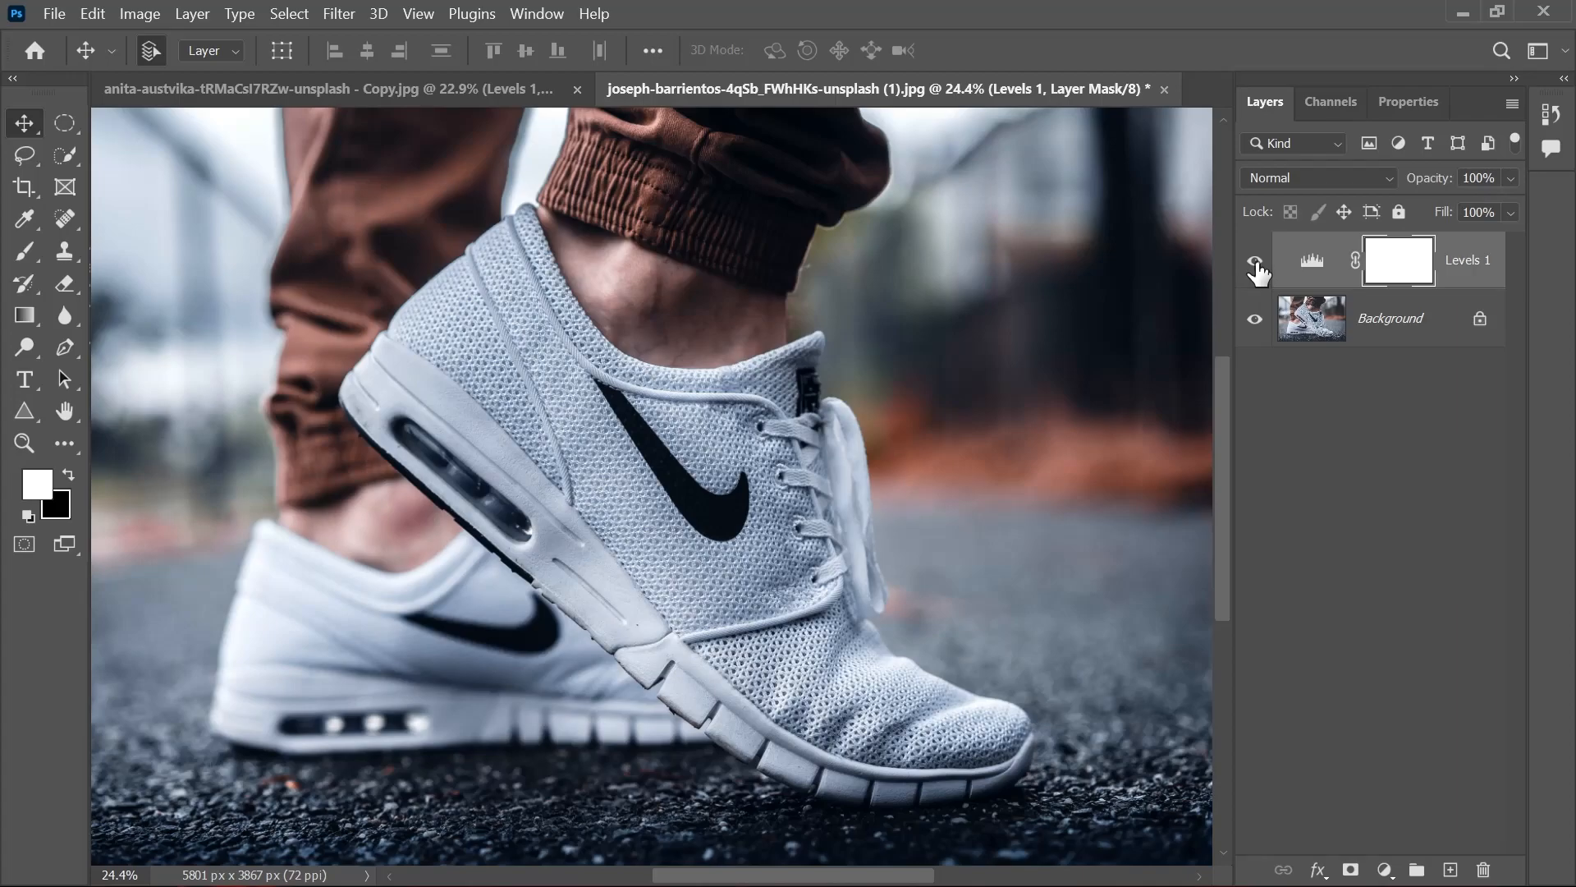
pyautogui.click(1256, 263)
pyautogui.click(1255, 262)
pyautogui.scroll(4, 715, 288)
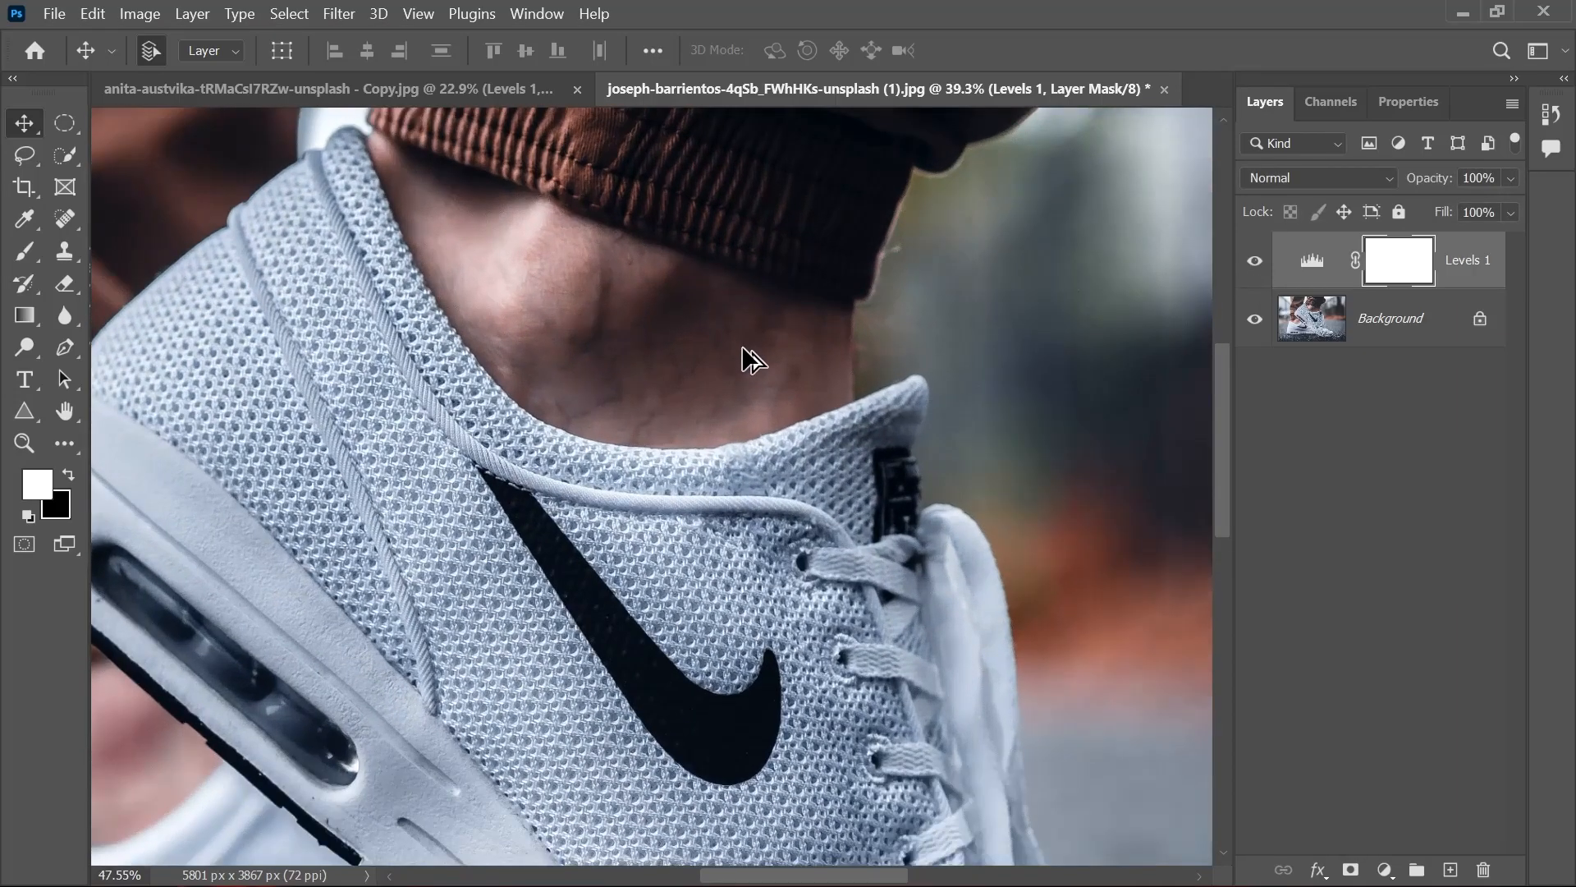
pyautogui.scroll(-1, 743, 349)
pyautogui.moveTo(679, 468); pyautogui.dragTo(725, 299)
pyautogui.moveTo(879, 410); pyautogui.dragTo(641, 328)
pyautogui.moveTo(654, 383); pyautogui.dragTo(658, 513)
pyautogui.scroll(-9, 707, 391)
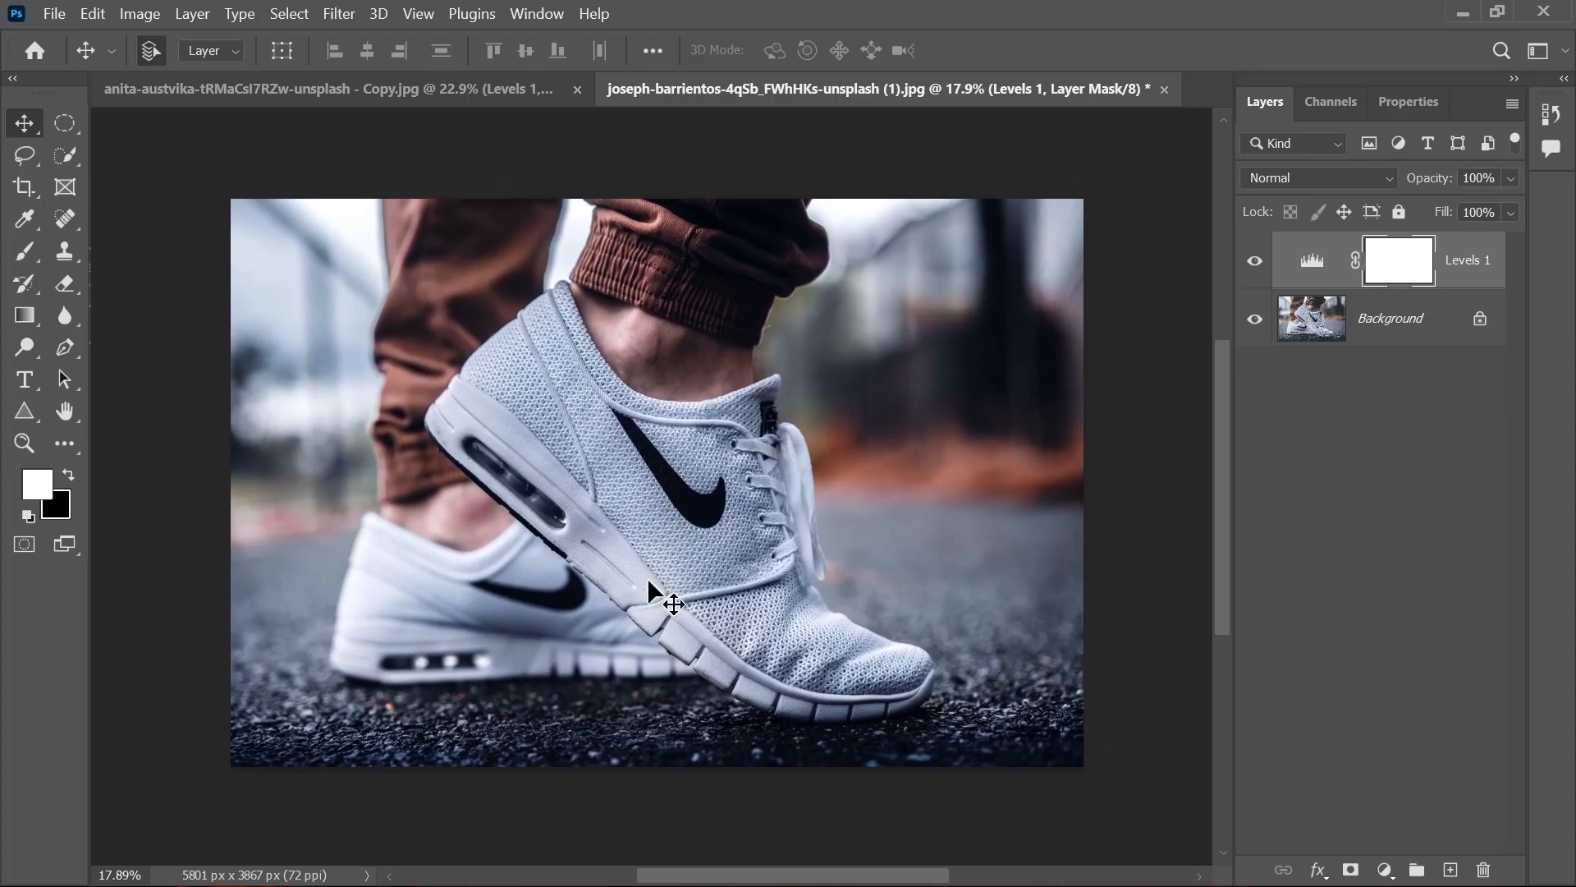